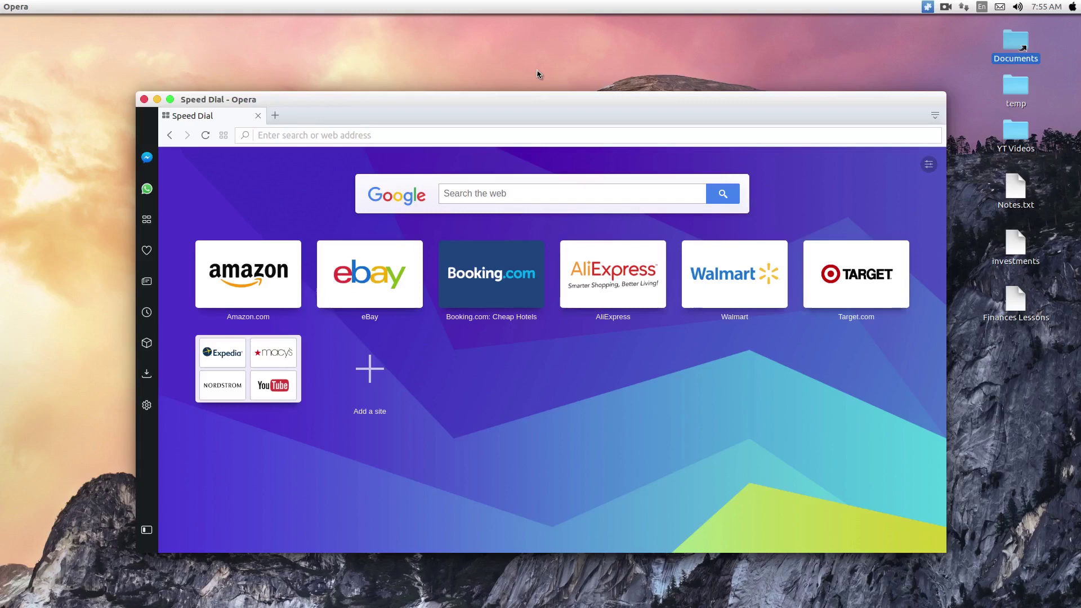
Drag the Opera window by its title bar up and to the left on the desktop
{"action": "right_click", "coordinate": [512, 444]}
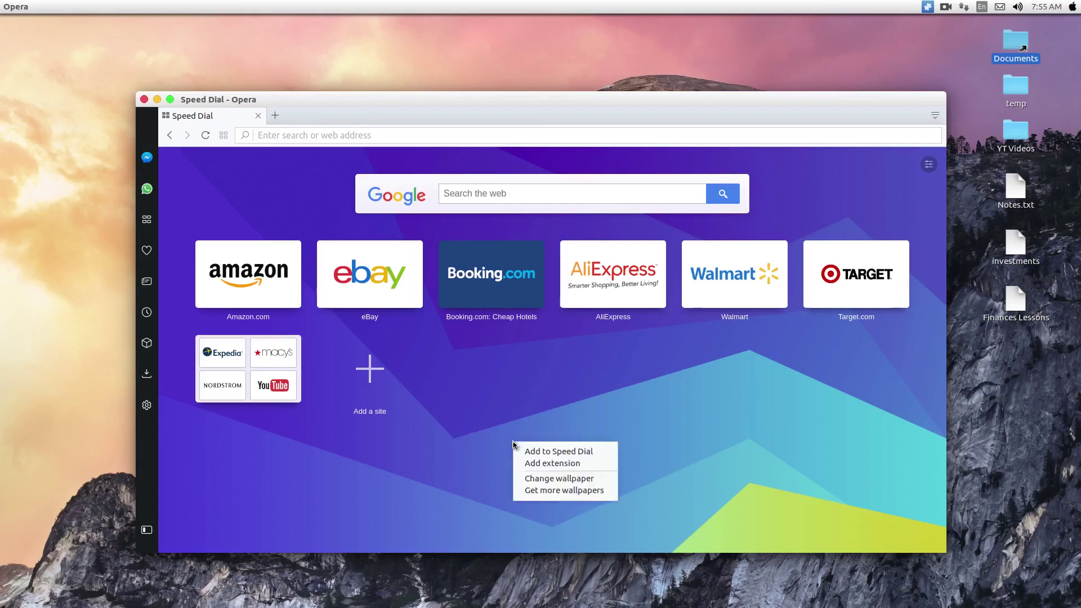
{"action": "left_click", "coordinate": [361, 106]}
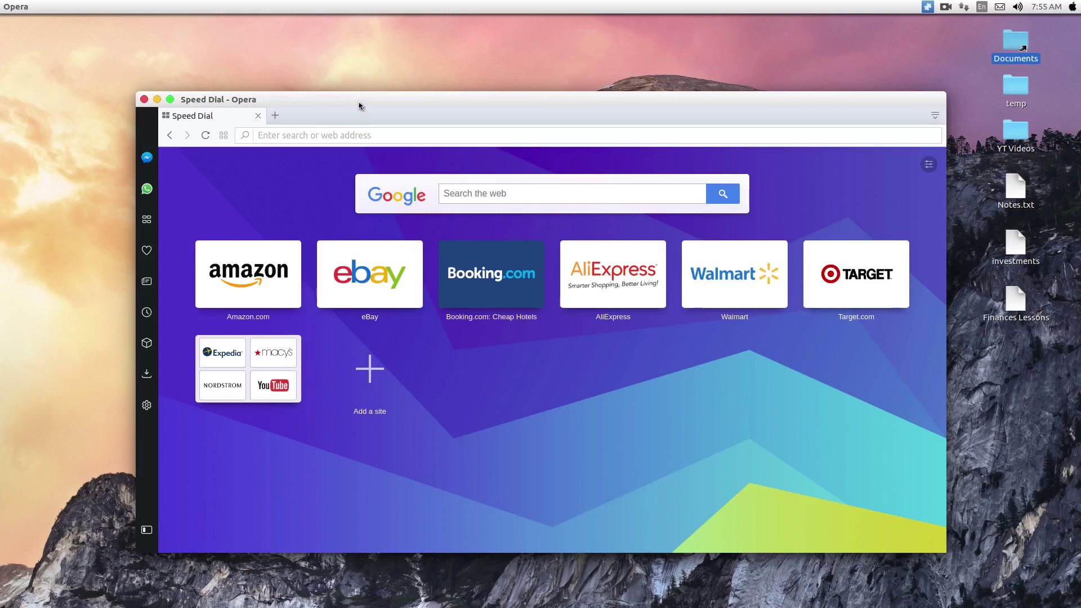
{"action": "left_click_drag", "start_coordinate": [377, 103], "coordinate": [350, 88]}
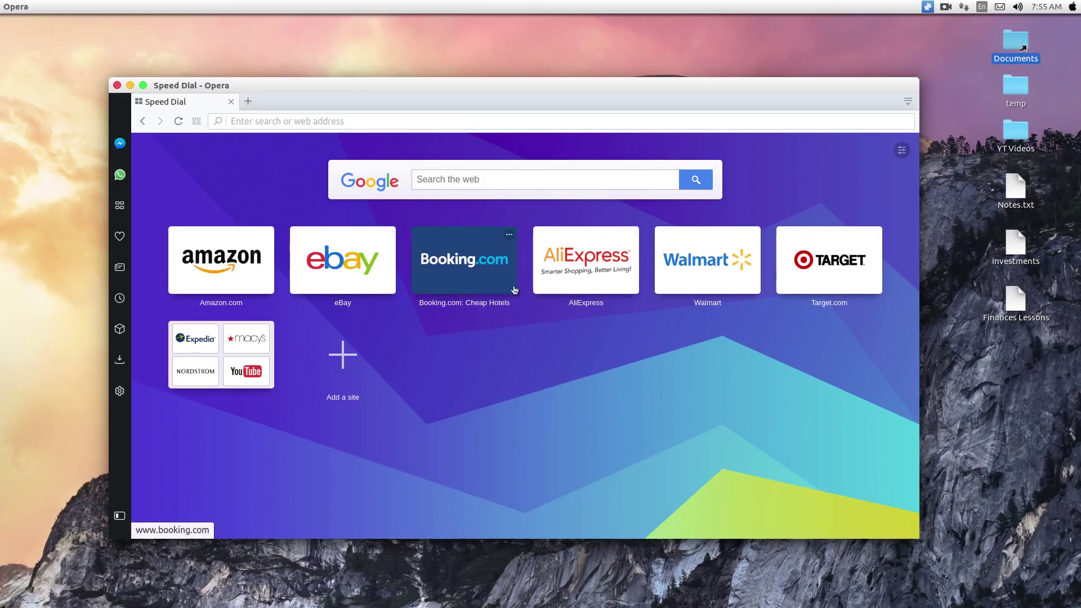
{"action": "left_click", "coordinate": [904, 151]}
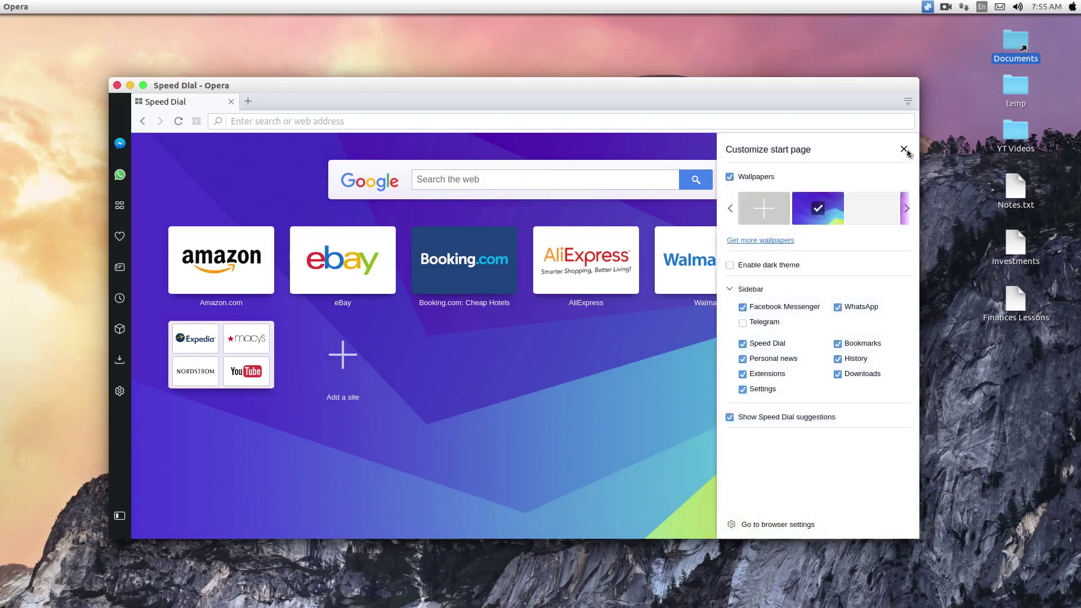
Preview purple wallpapers and the dark theme, then restore the blue-purple wallpaper and light theme
{"action": "left_click", "coordinate": [906, 209]}
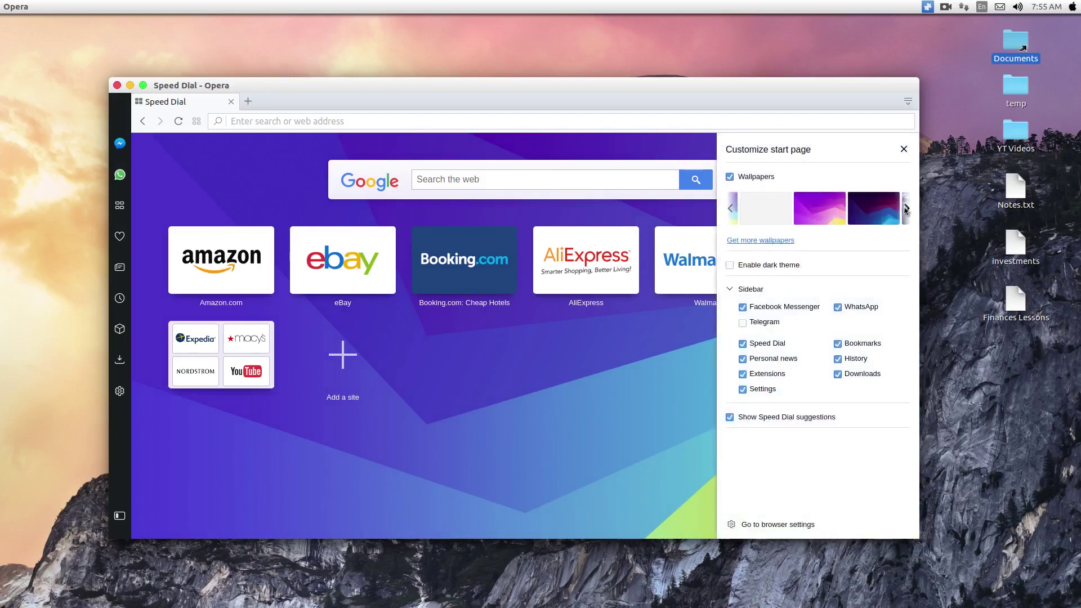
{"action": "left_click", "coordinate": [882, 211]}
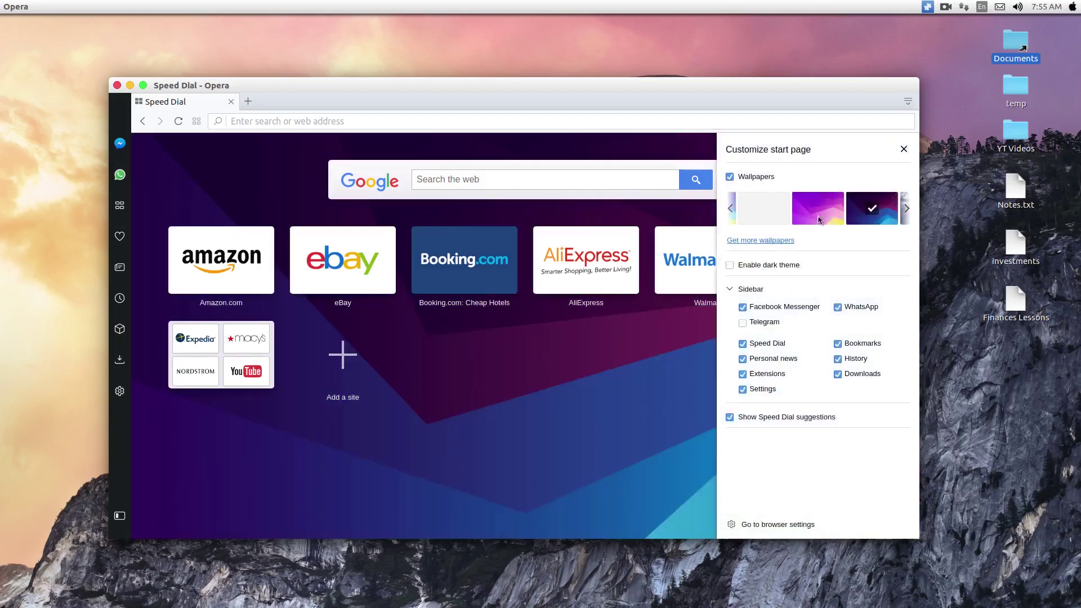
{"action": "left_click", "coordinate": [813, 220]}
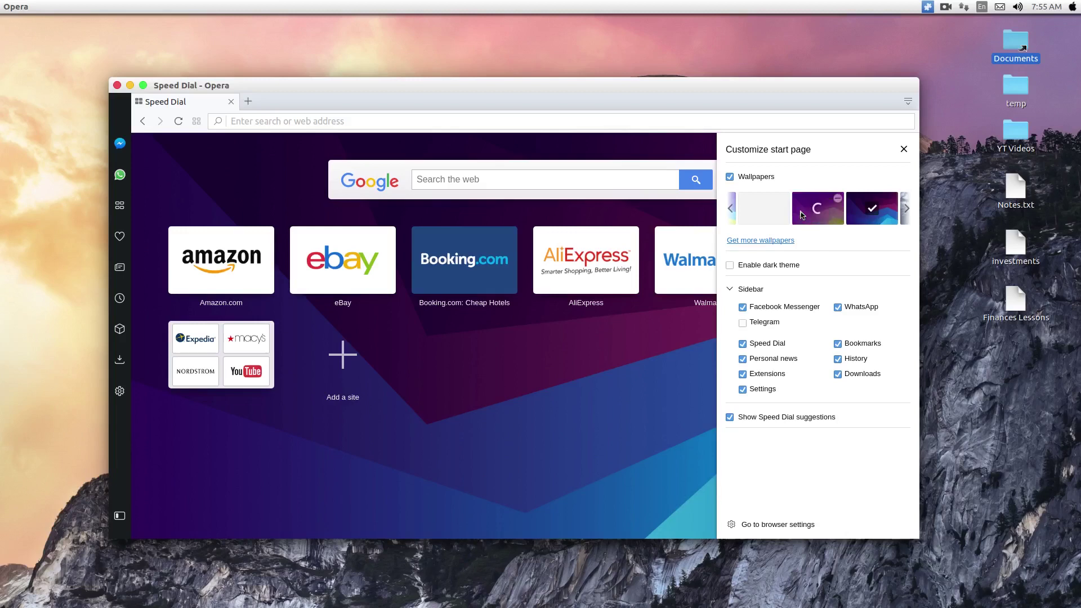
{"action": "left_click", "coordinate": [732, 209]}
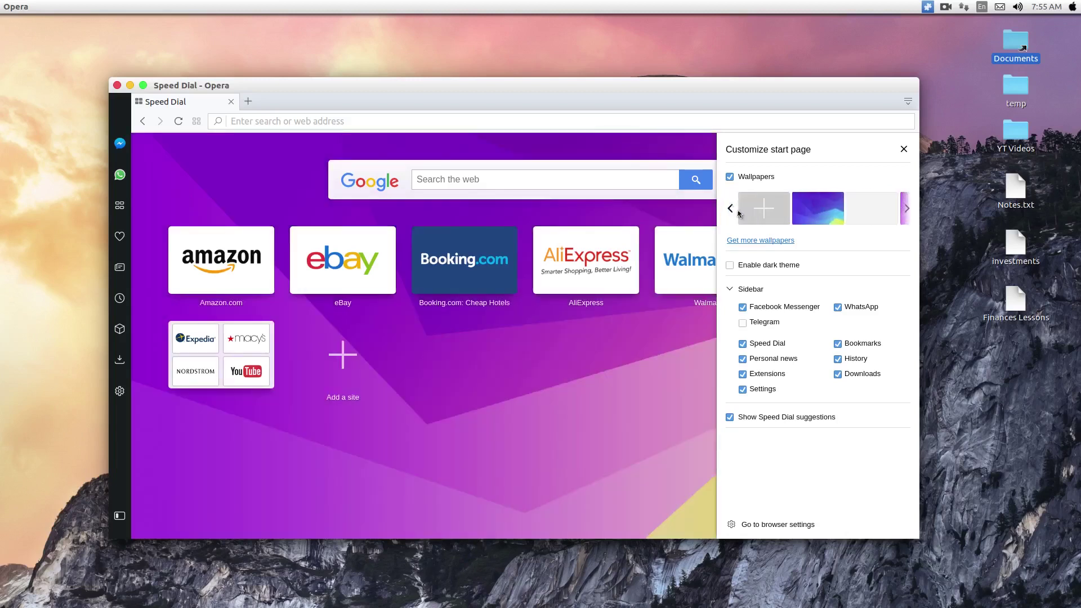
{"action": "left_click", "coordinate": [811, 217]}
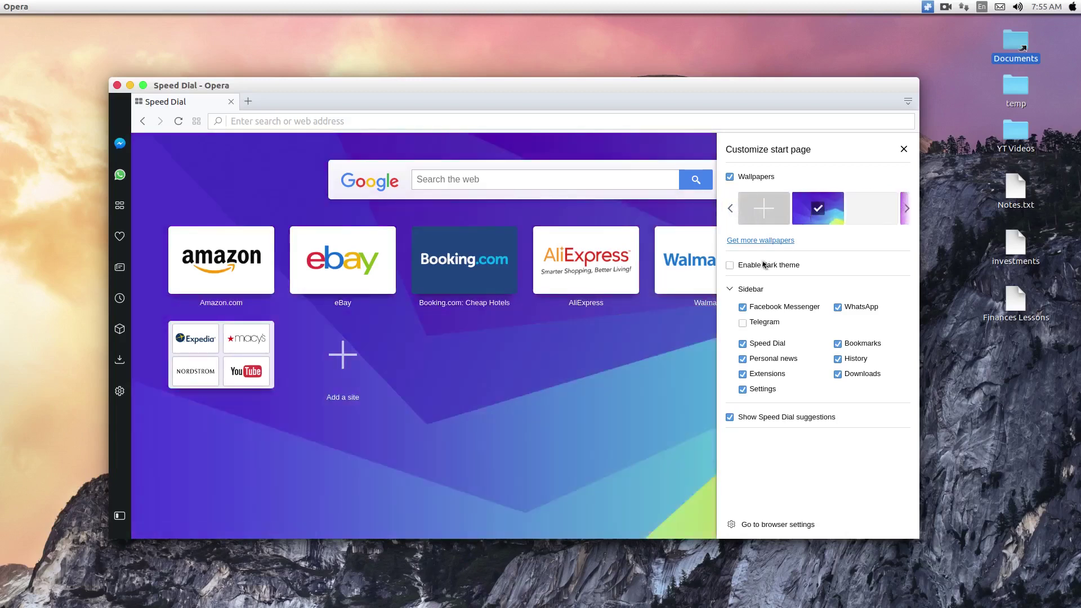
{"action": "left_click", "coordinate": [729, 266]}
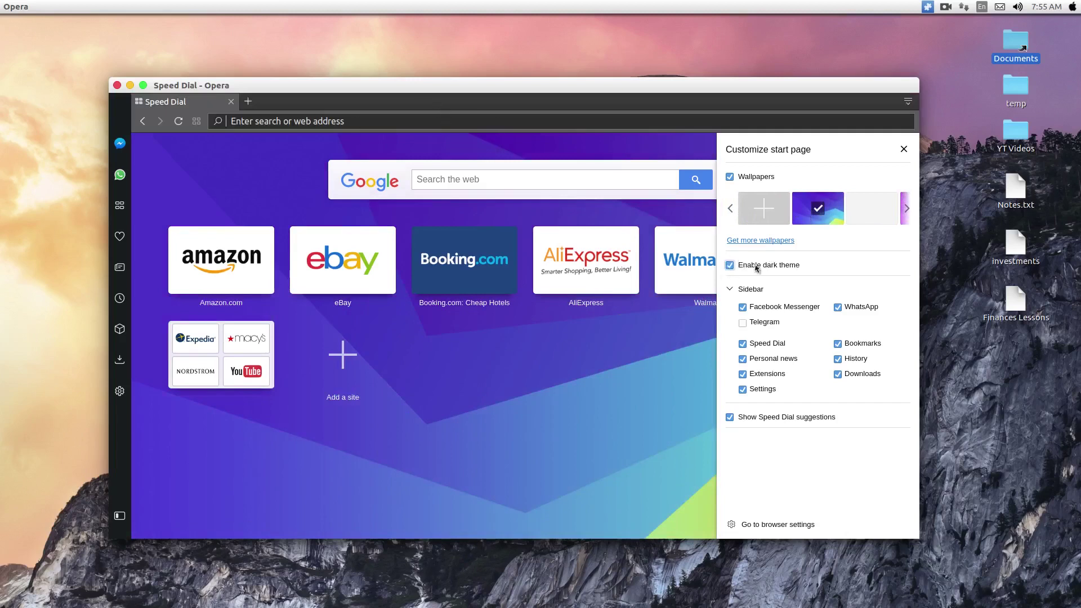
{"action": "left_click", "coordinate": [728, 267]}
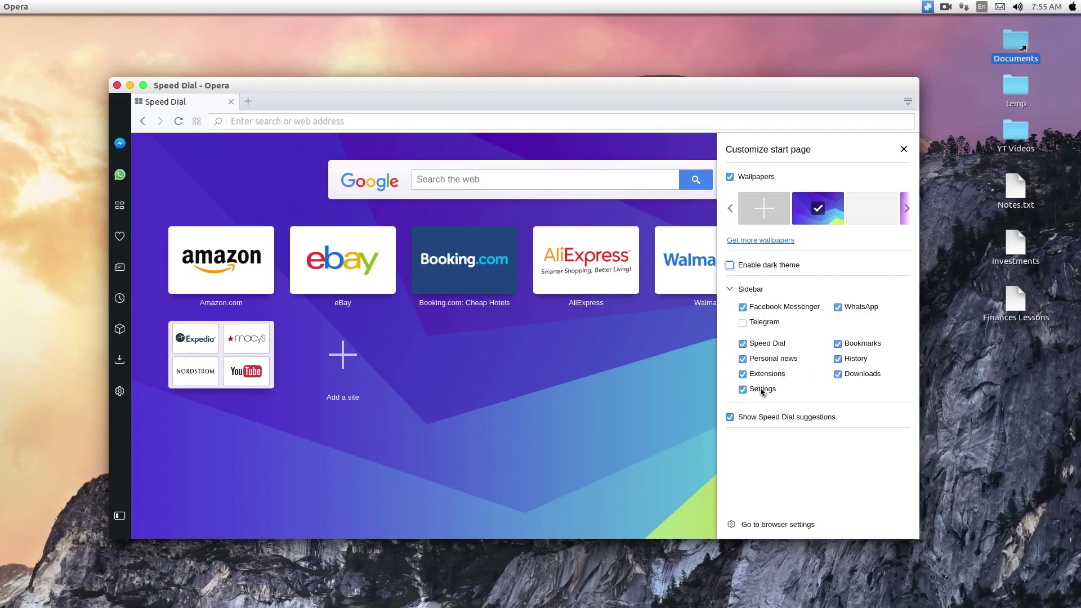
Hide Downloads and Settings from the sidebar, then show them again
{"action": "left_click", "coordinate": [838, 374]}
{"action": "left_click", "coordinate": [743, 390]}
{"action": "left_click", "coordinate": [837, 375]}
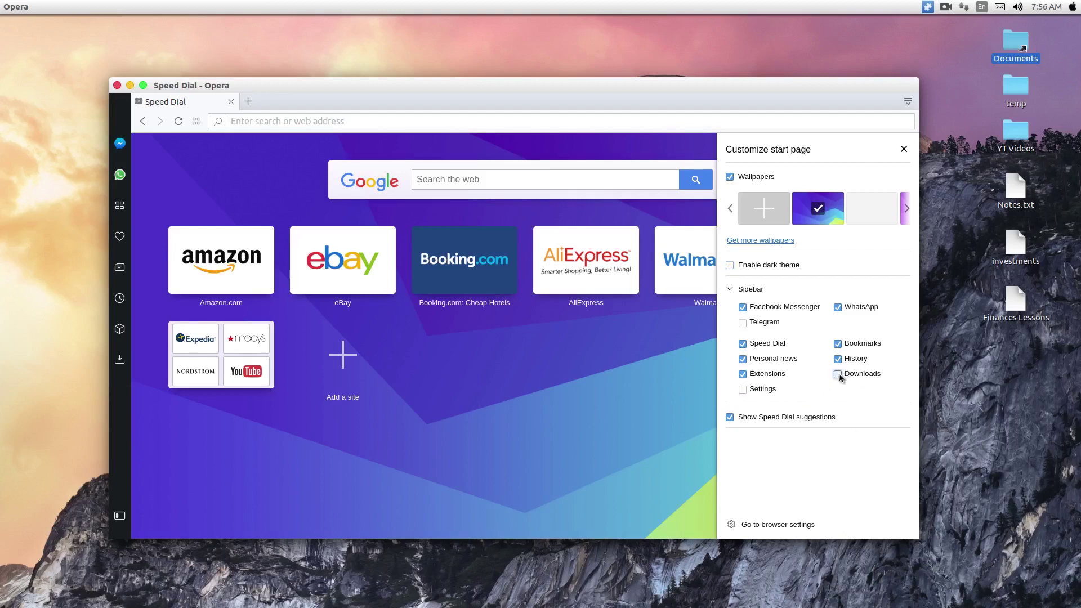
{"action": "left_click", "coordinate": [744, 389]}
Close the Customize panel and preview the Messenger and WhatsApp side panels
{"action": "left_click", "coordinate": [904, 150]}
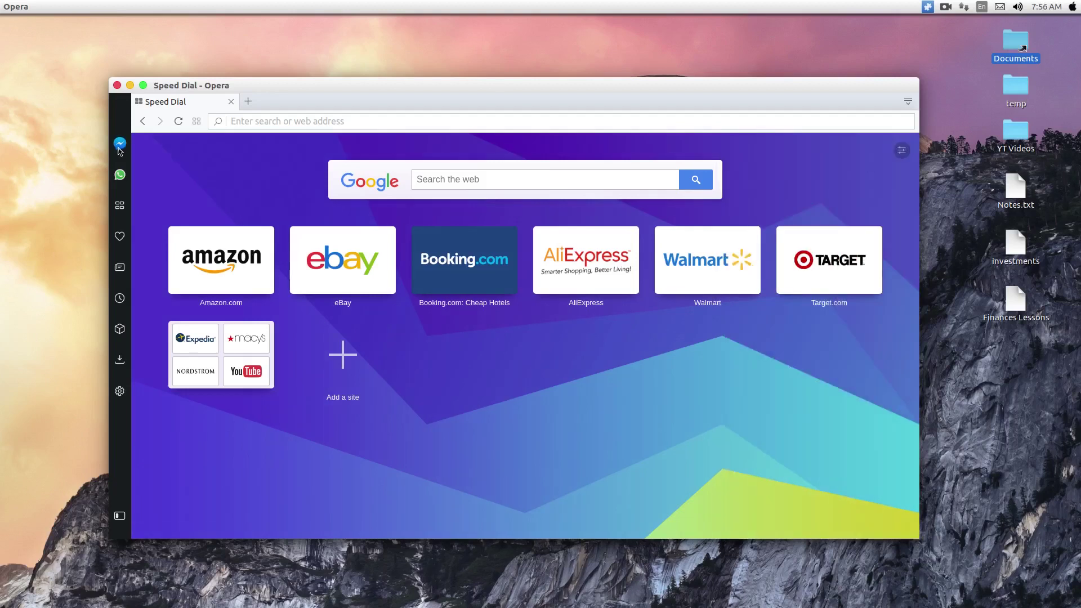
{"action": "left_click", "coordinate": [119, 146]}
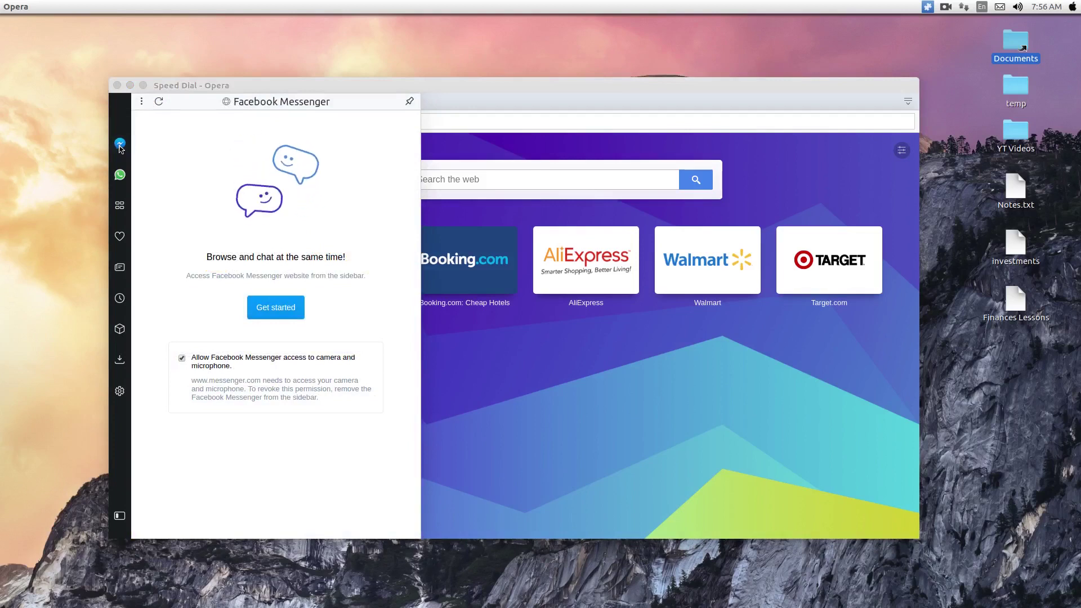
{"action": "left_click", "coordinate": [119, 145]}
{"action": "left_click", "coordinate": [120, 175]}
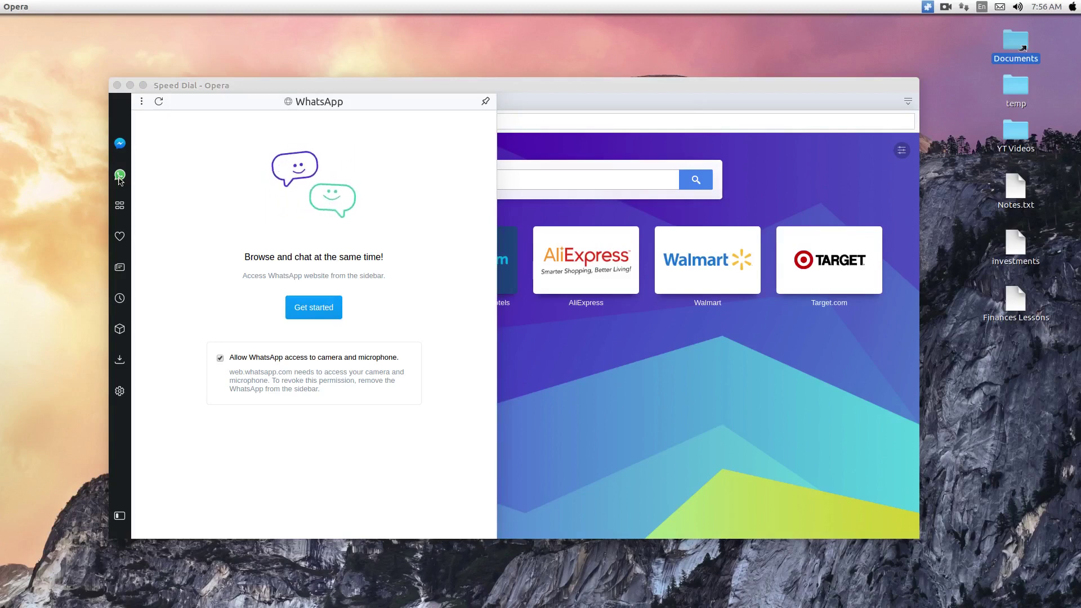
{"action": "left_click", "coordinate": [120, 175]}
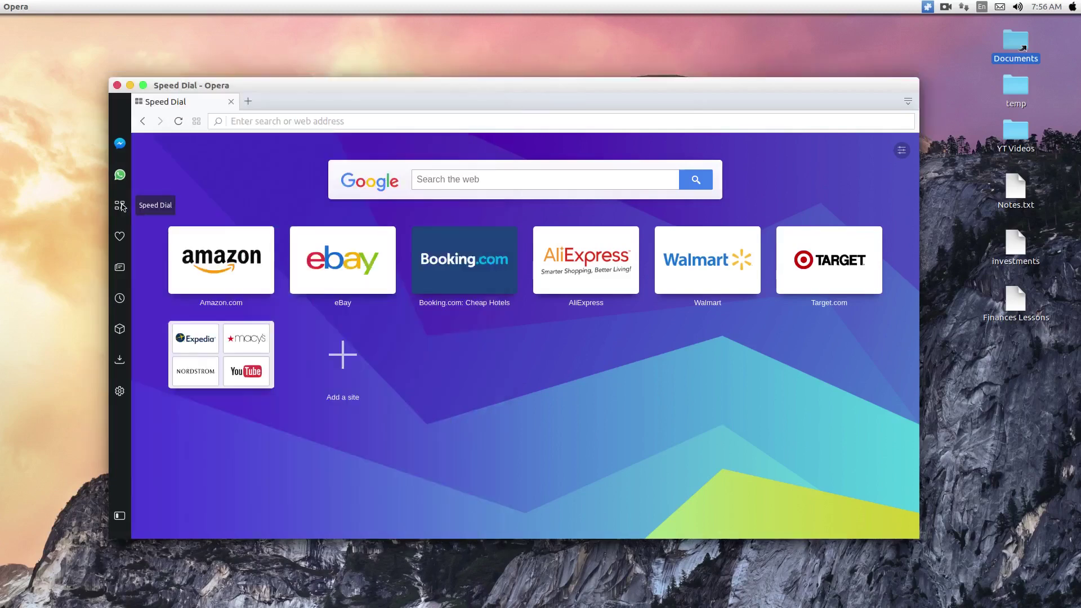
Open amazon.com from its Speed Dial tile and the Bookmarks page in a second tab
{"action": "left_click", "coordinate": [239, 264]}
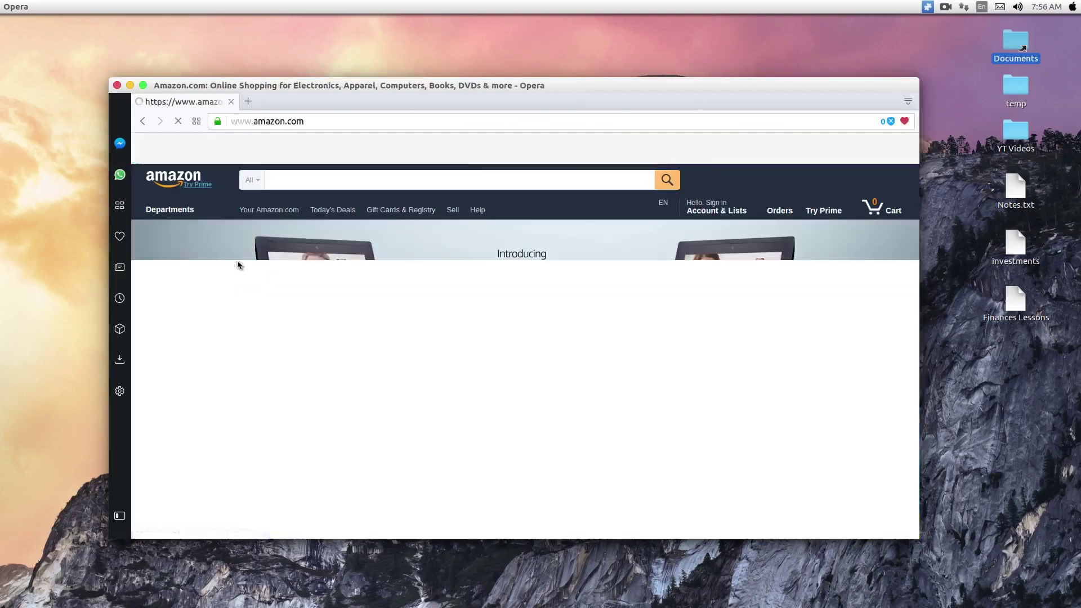
{"action": "left_click", "coordinate": [120, 205]}
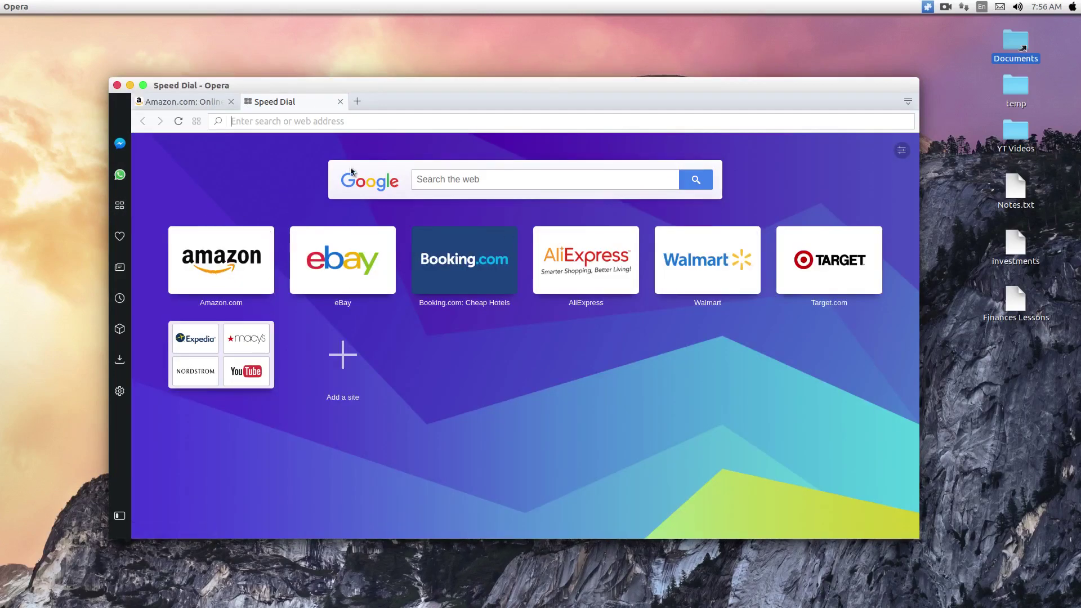
{"action": "left_click", "coordinate": [119, 237]}
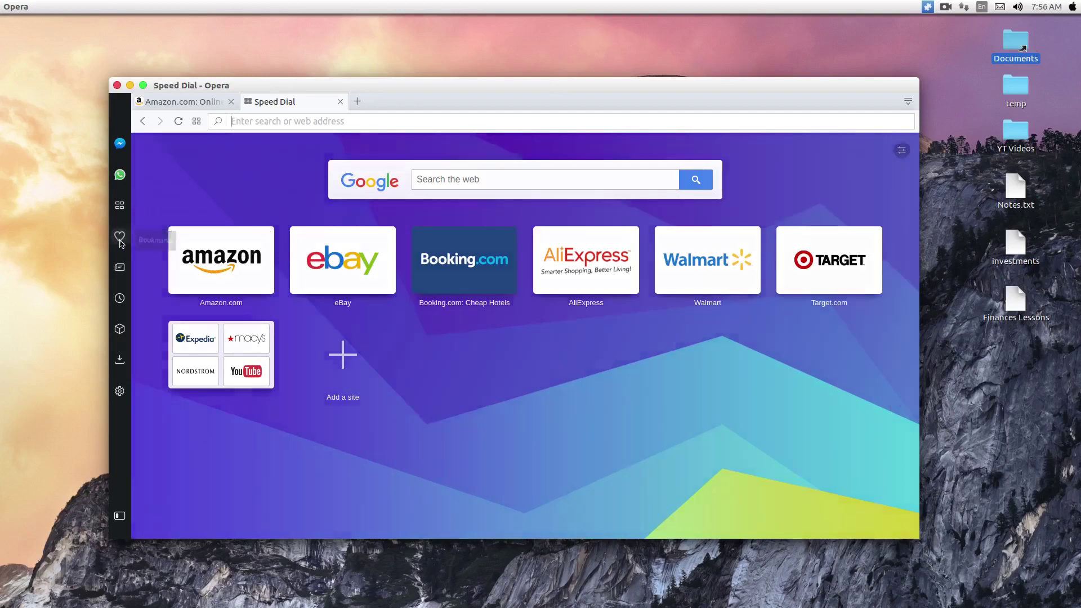
{"action": "left_click", "coordinate": [180, 102]}
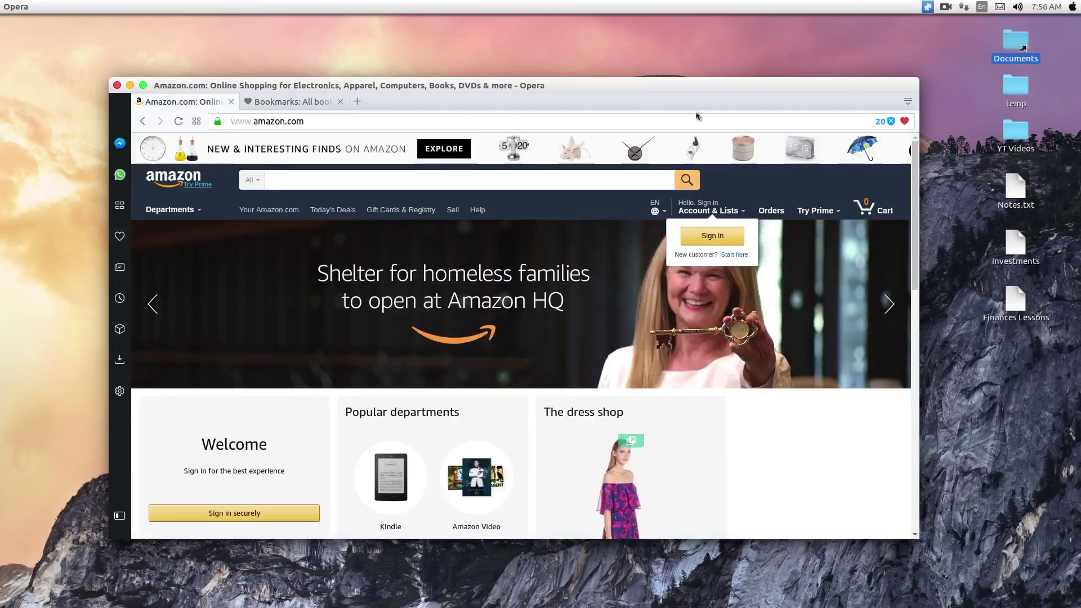
Bookmark amazon.com into a chosen folder and view it on the Bookmarks page
{"action": "left_click", "coordinate": [905, 122]}
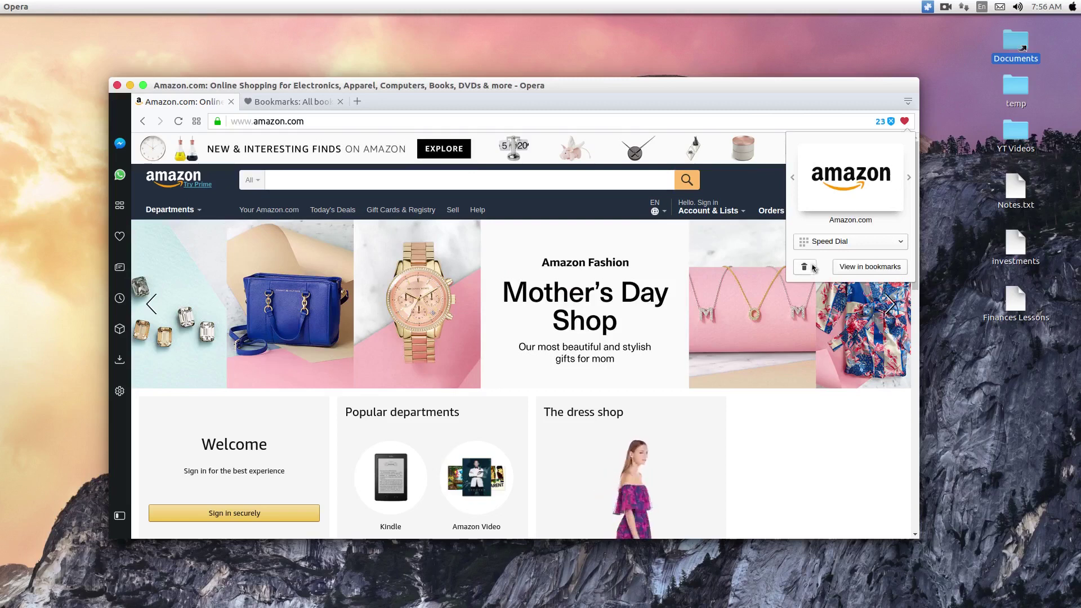
{"action": "left_click", "coordinate": [827, 246]}
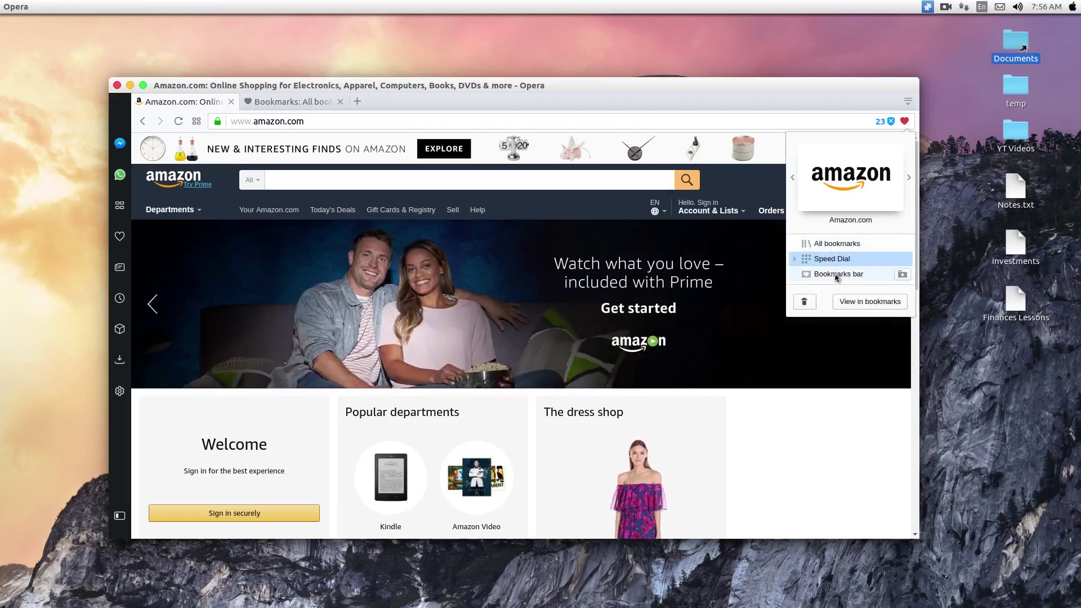
{"action": "left_click", "coordinate": [836, 249]}
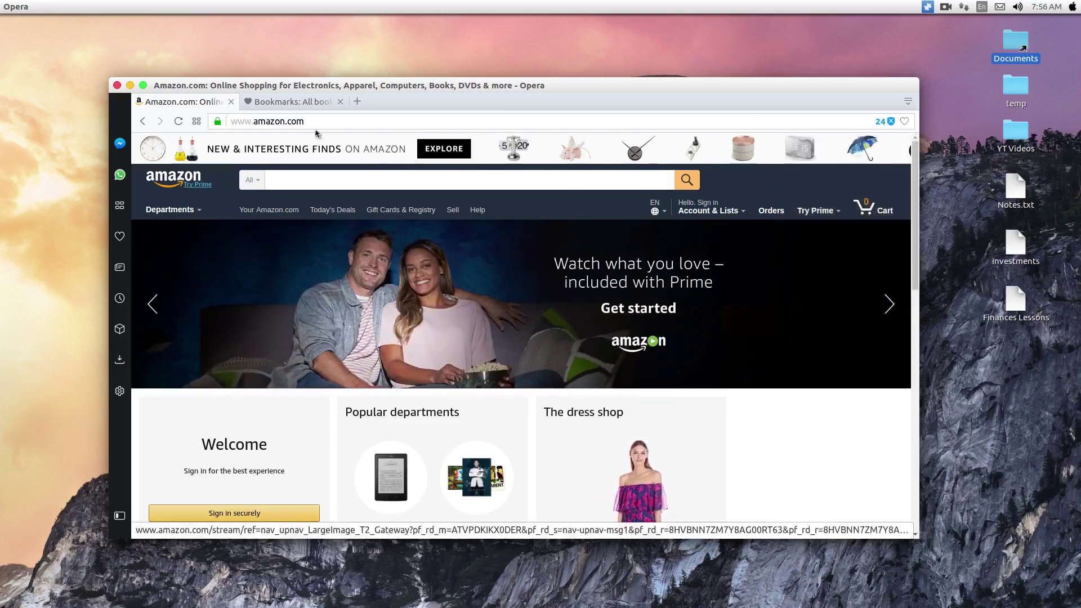
{"action": "left_click", "coordinate": [298, 107]}
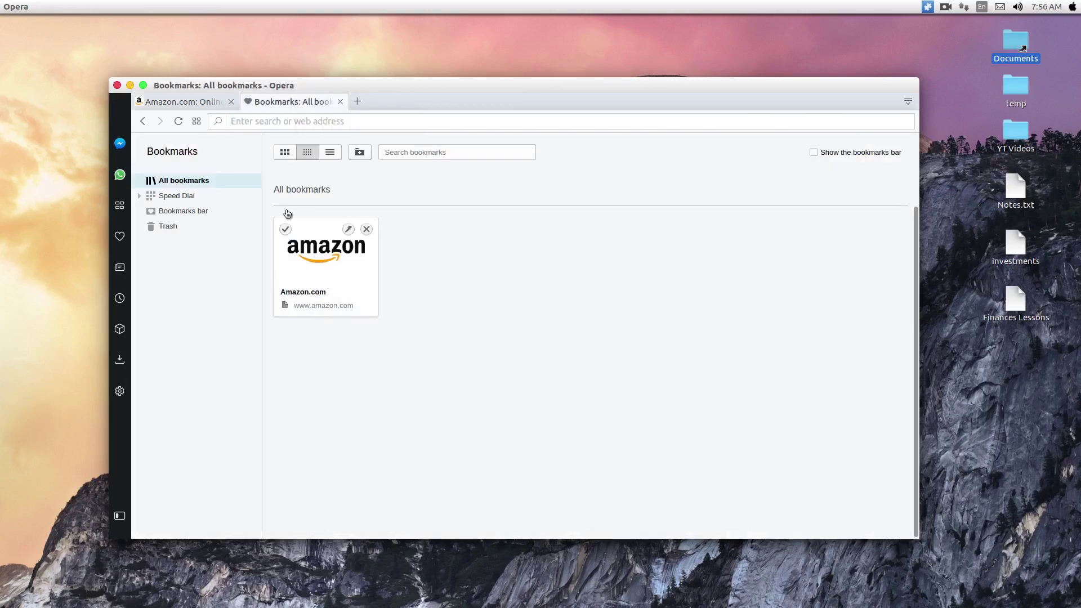
{"action": "left_click", "coordinate": [120, 269]}
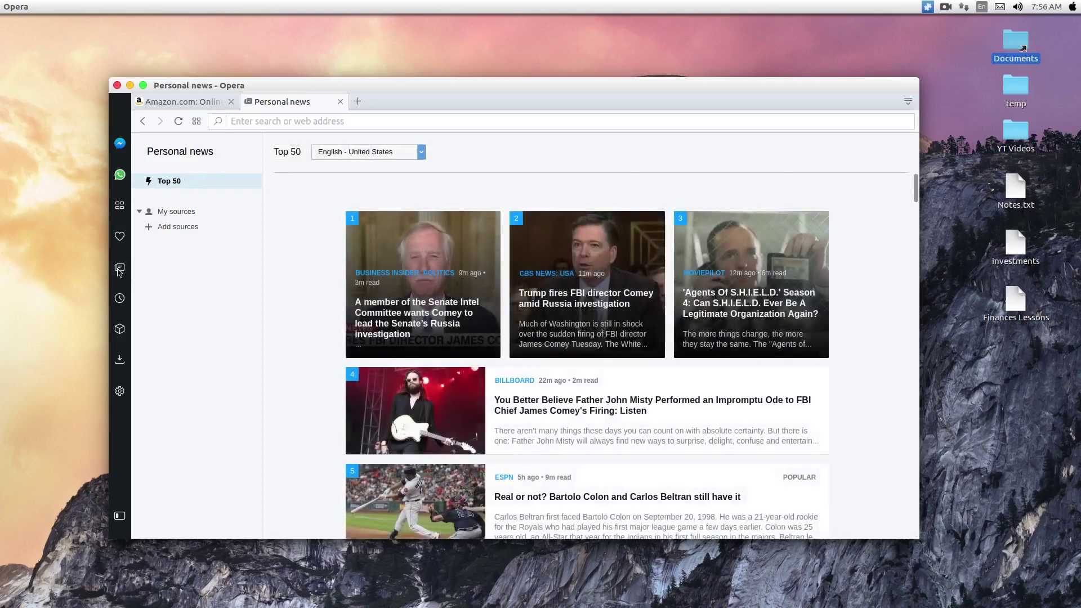
Select news sources including Buzzfeed: Politics and start reading Personal news
{"action": "left_click", "coordinate": [156, 229]}
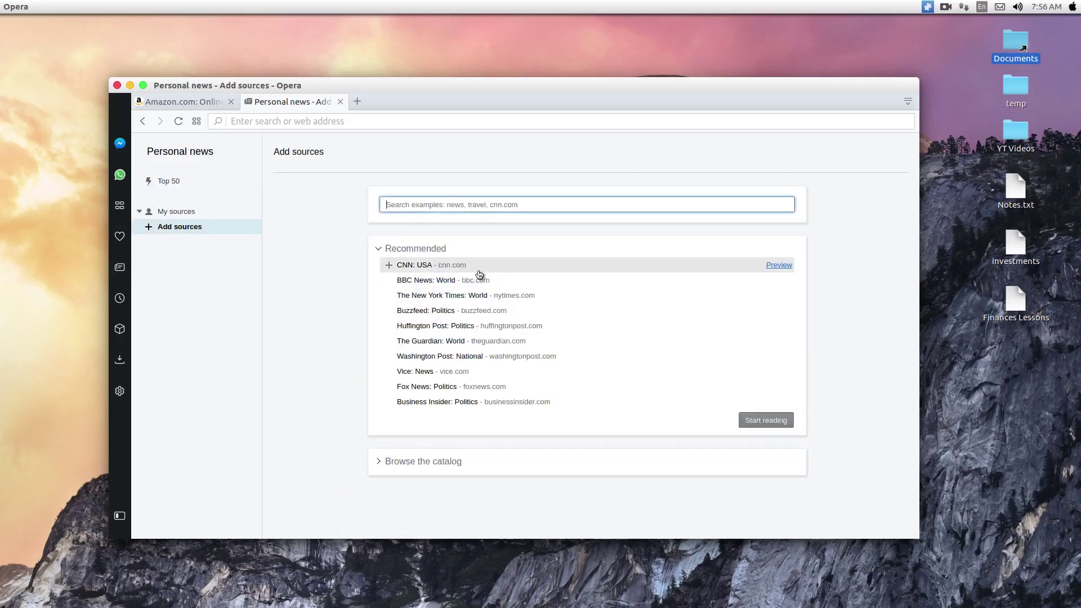
{"action": "left_click", "coordinate": [390, 265]}
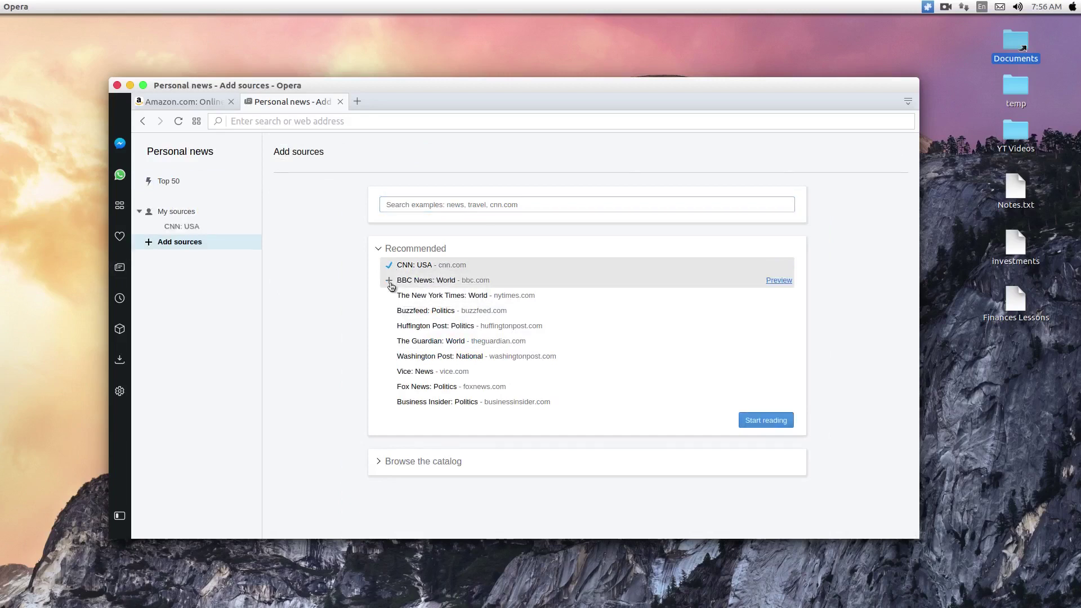
{"action": "left_click", "coordinate": [390, 281]}
{"action": "left_click", "coordinate": [390, 295]}
{"action": "left_click", "coordinate": [390, 311]}
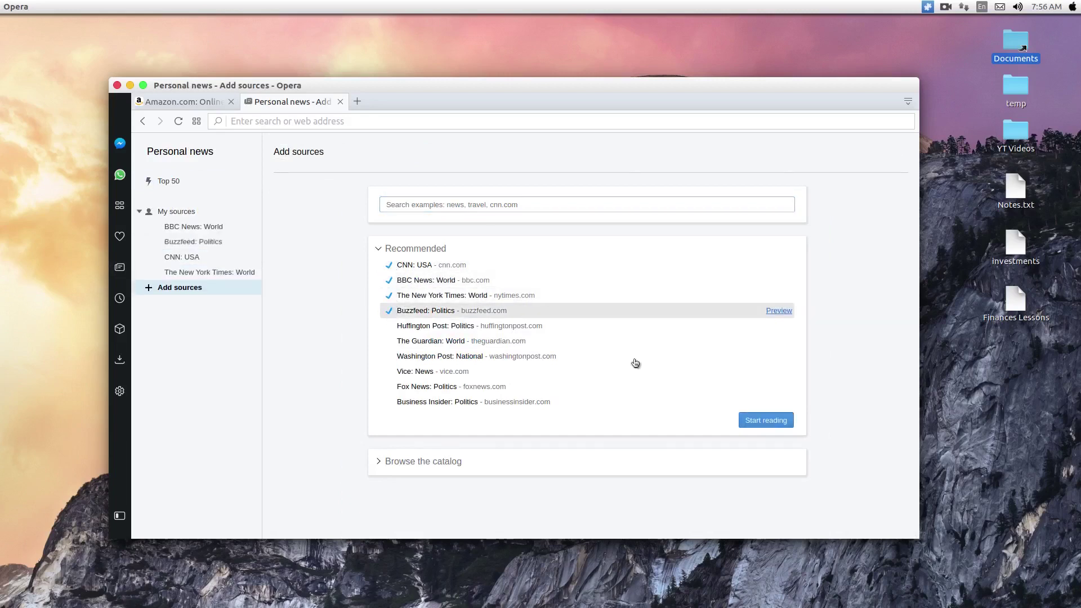
{"action": "left_click", "coordinate": [764, 422]}
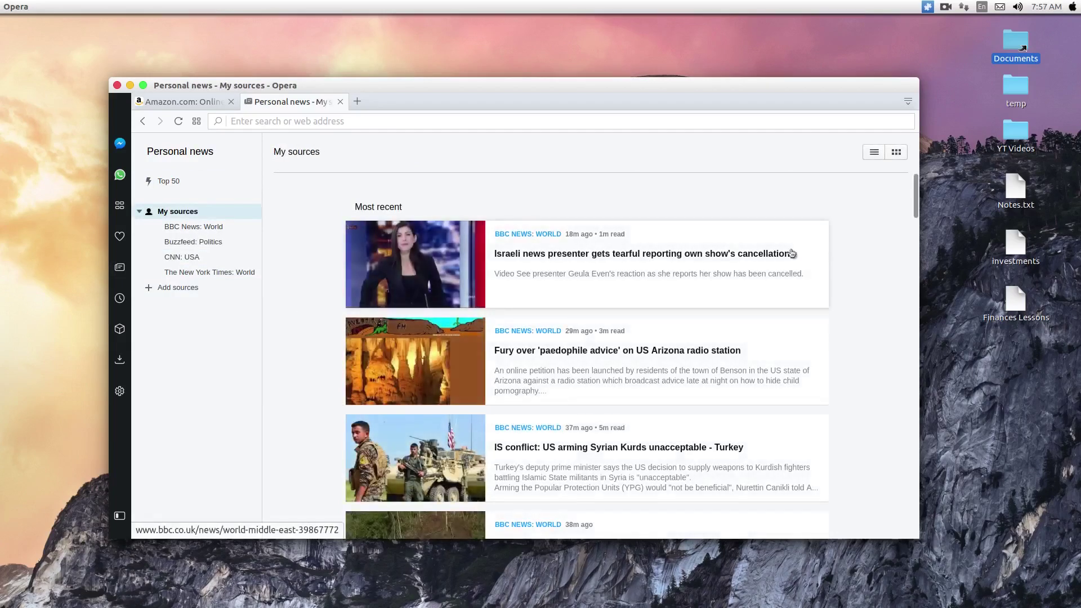
Open the CNN: USA feed, switch it to card view, then back to list view
{"action": "left_click_drag", "start_coordinate": [917, 205], "coordinate": [933, 183]}
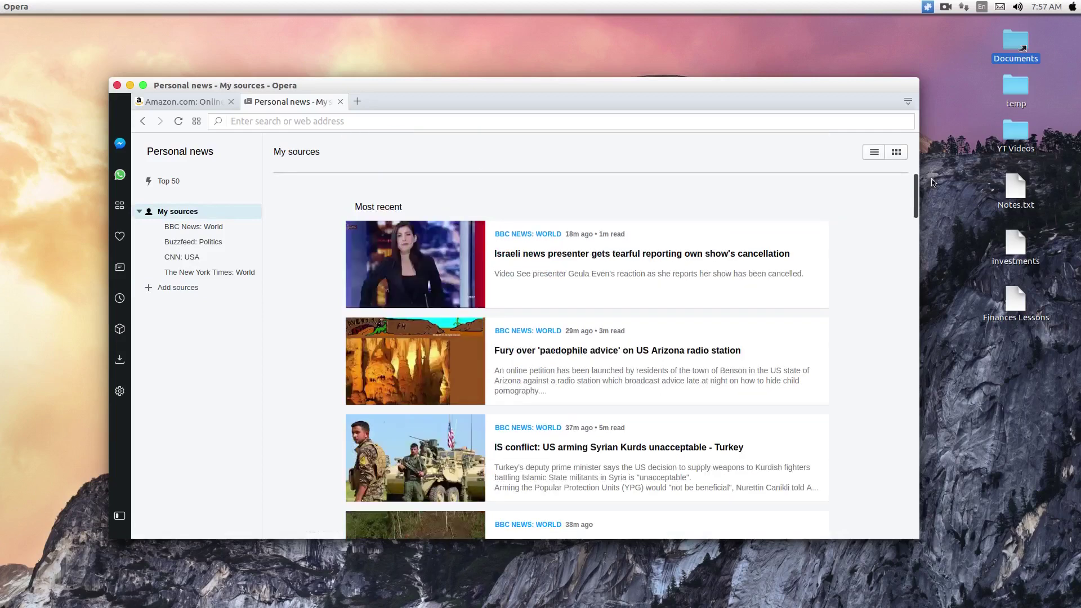
{"action": "left_click", "coordinate": [212, 263]}
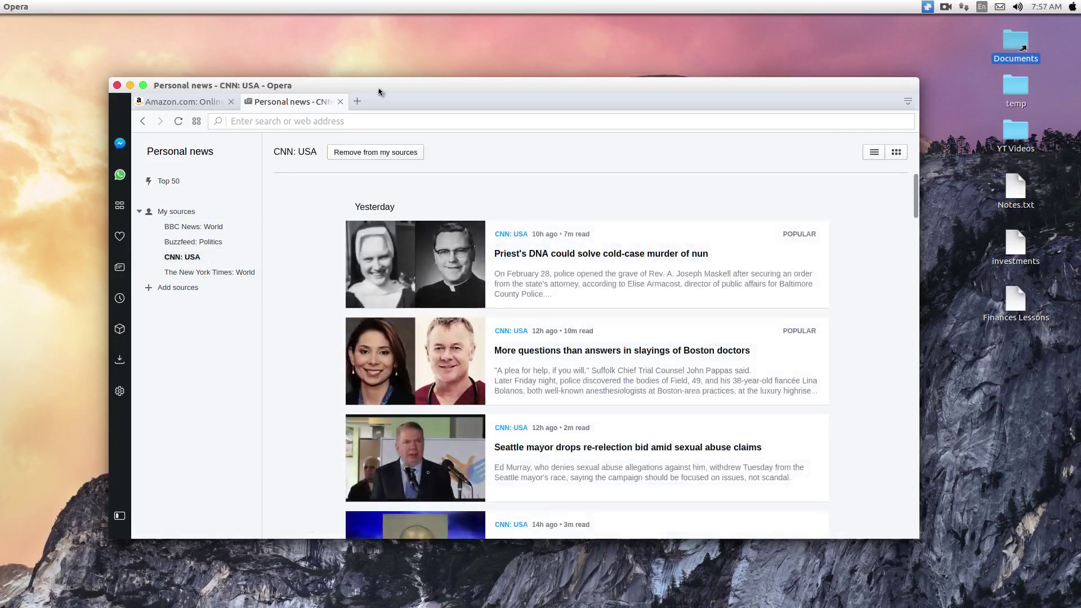
{"action": "left_click", "coordinate": [896, 152]}
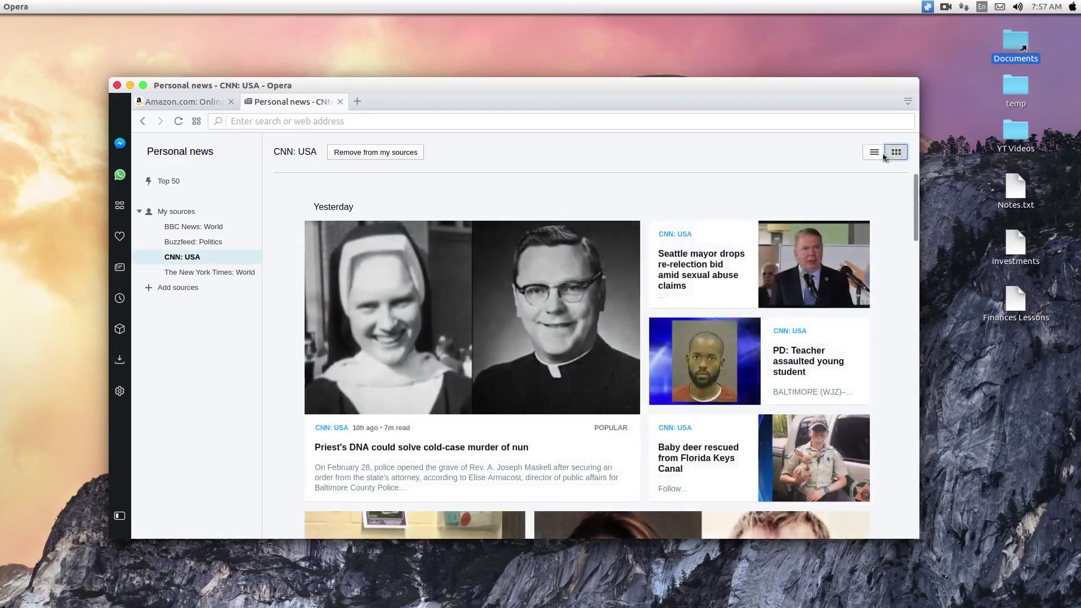
{"action": "left_click", "coordinate": [874, 152]}
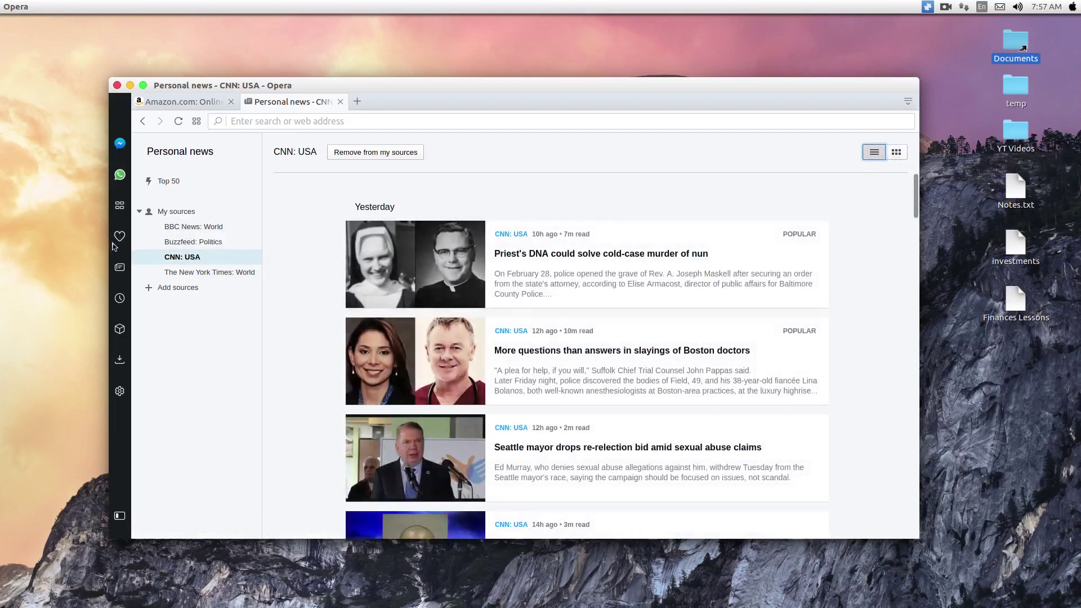
{"action": "left_click", "coordinate": [120, 298]}
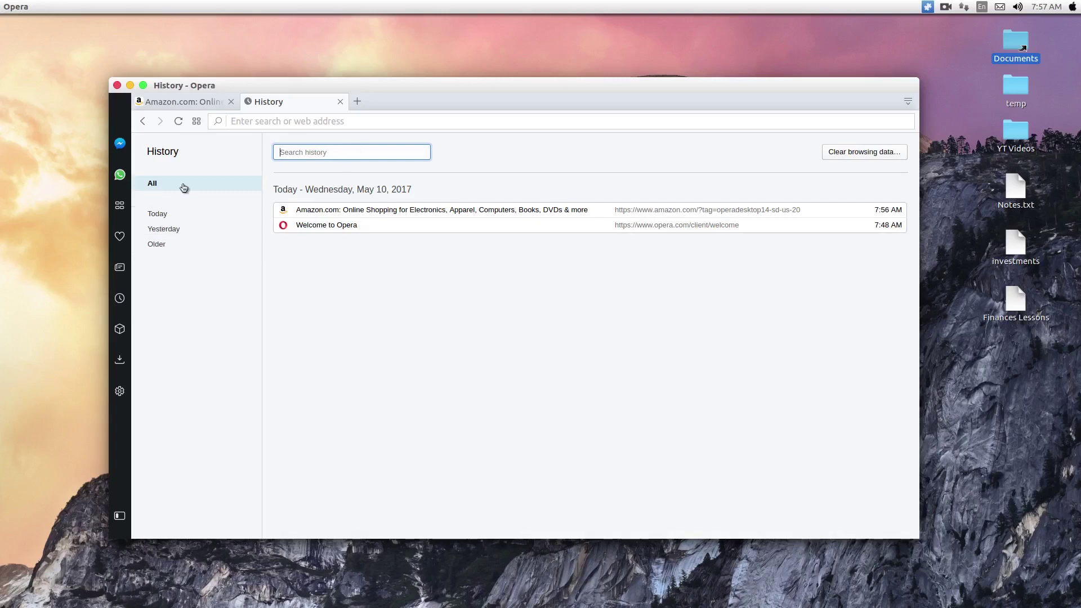
Search installed extensions for 'adb', visit the Opera add-ons gallery, then close both tabs
{"action": "left_click", "coordinate": [120, 332]}
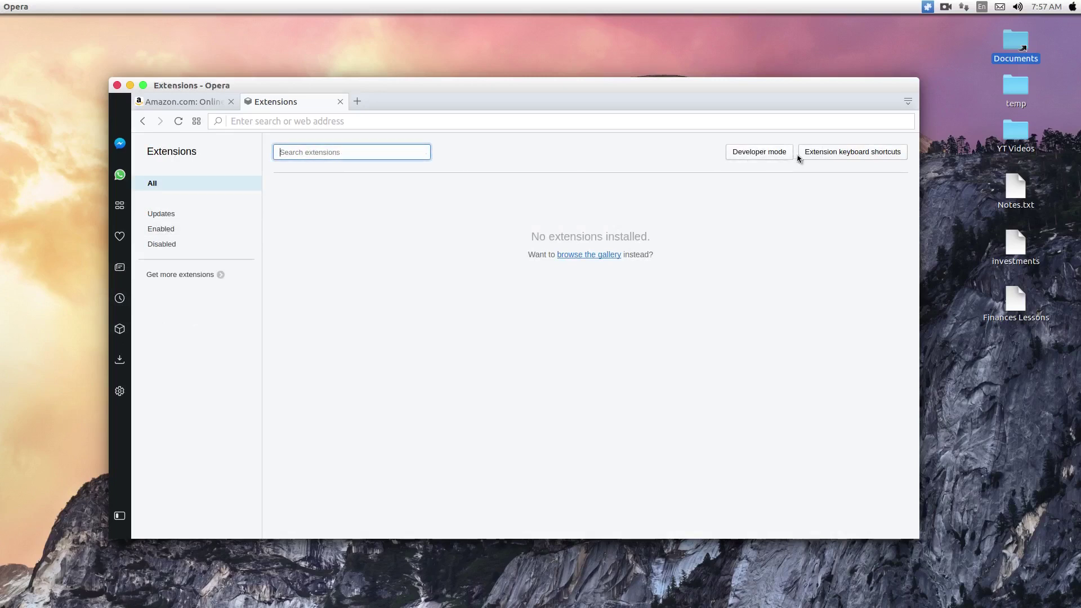
{"action": "type", "text": "adblock"}
{"action": "left_click", "coordinate": [600, 254]}
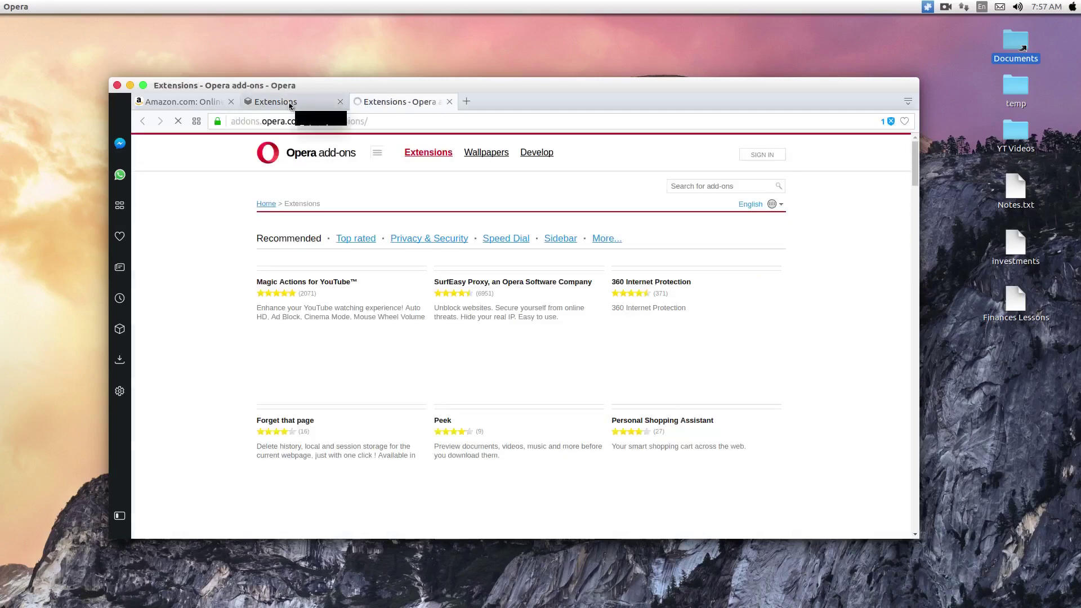
{"action": "left_click", "coordinate": [290, 105]}
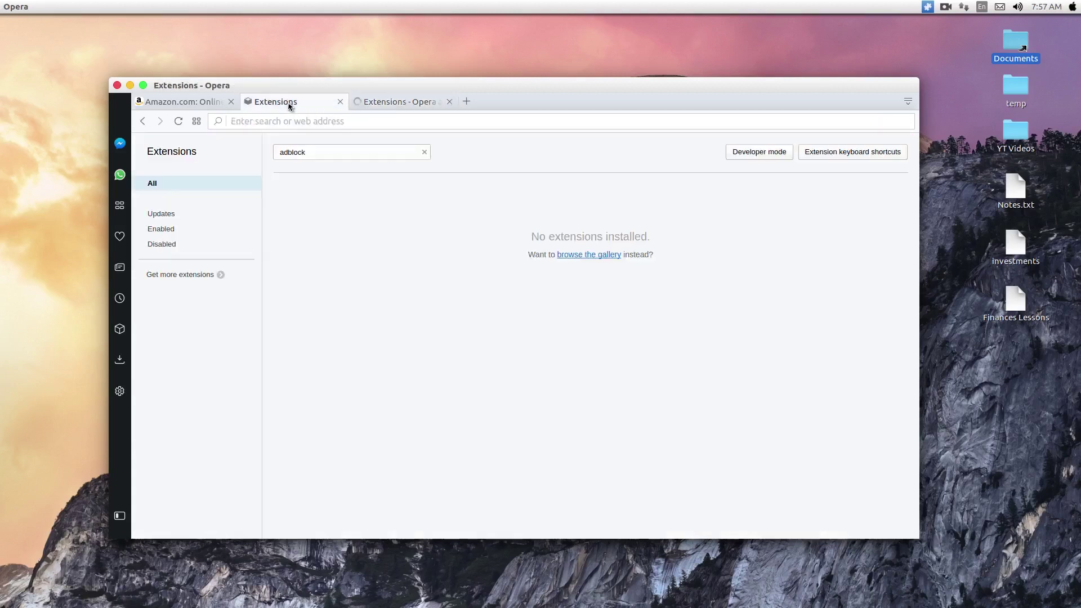
{"action": "left_click", "coordinate": [340, 102]}
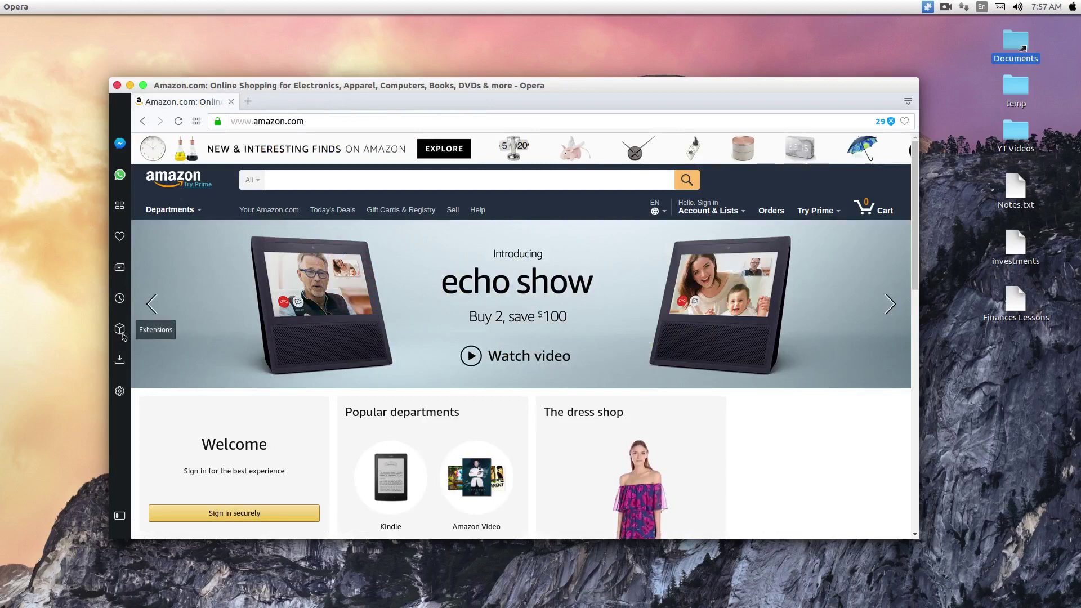
Open the Downloads page, which lists no downloaded files
{"action": "left_click", "coordinate": [122, 365]}
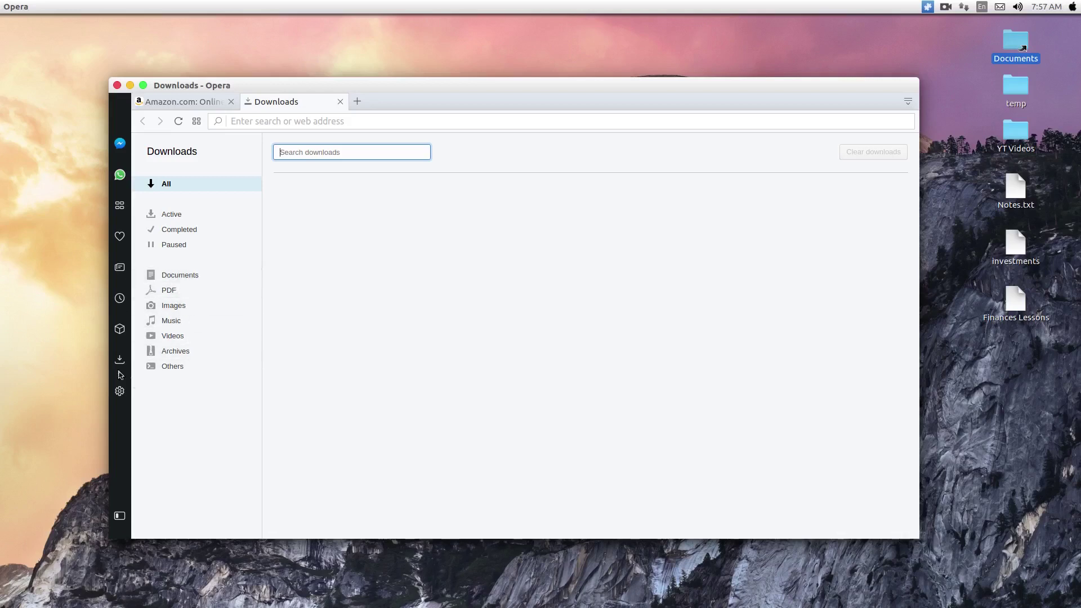
{"action": "left_click", "coordinate": [120, 392]}
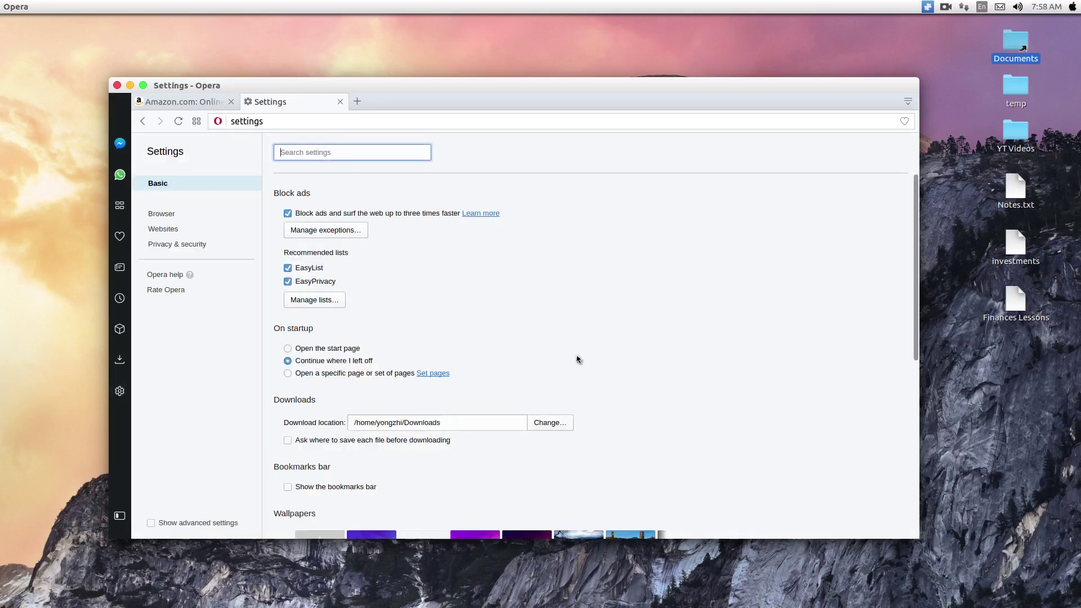
Toggle Block ads off and back on, and review the EasyList and EasyPrivacy filter lists
{"action": "left_click", "coordinate": [288, 214]}
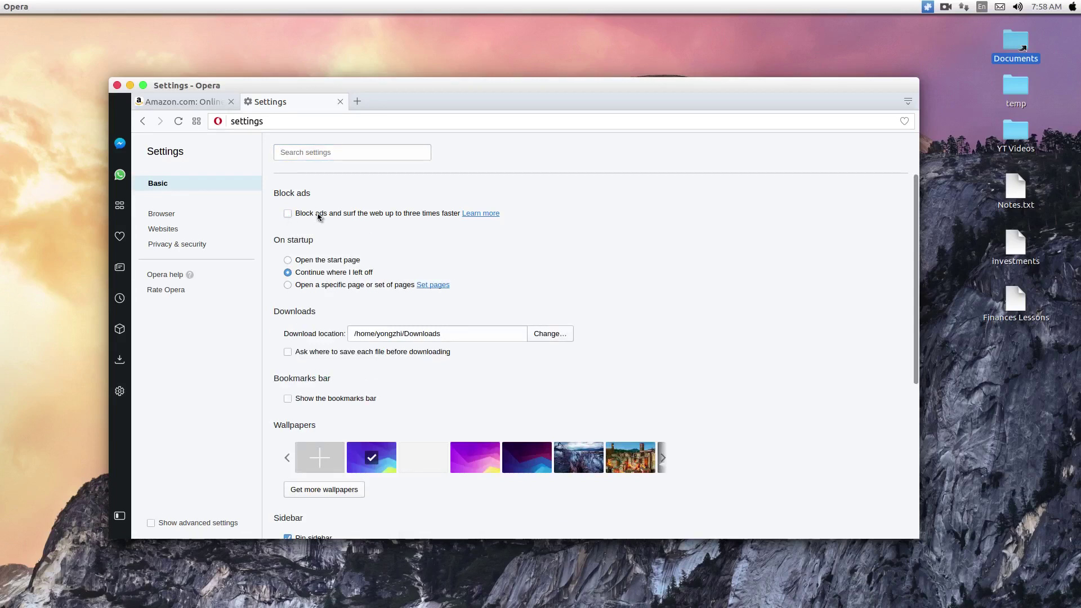
{"action": "left_click", "coordinate": [288, 214]}
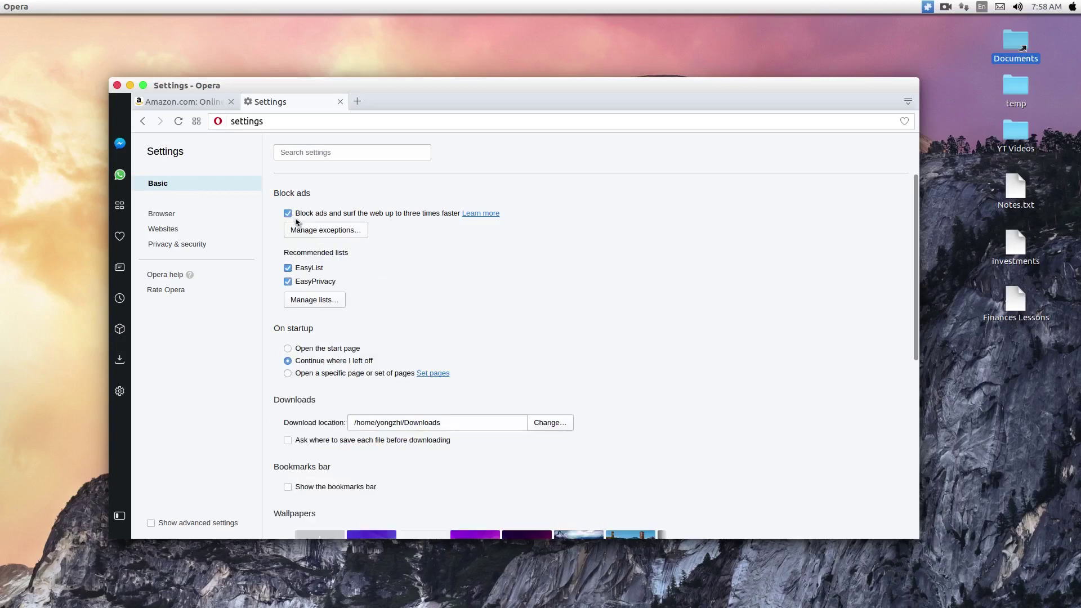
{"action": "left_click", "coordinate": [304, 300]}
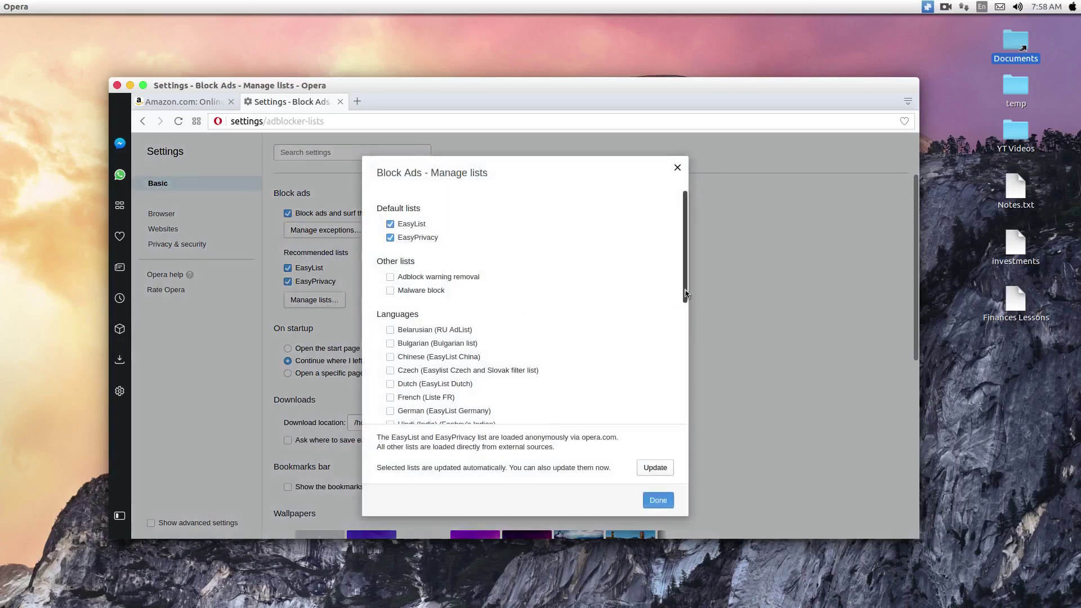
{"action": "left_click_drag", "start_coordinate": [690, 300], "coordinate": [684, 194]}
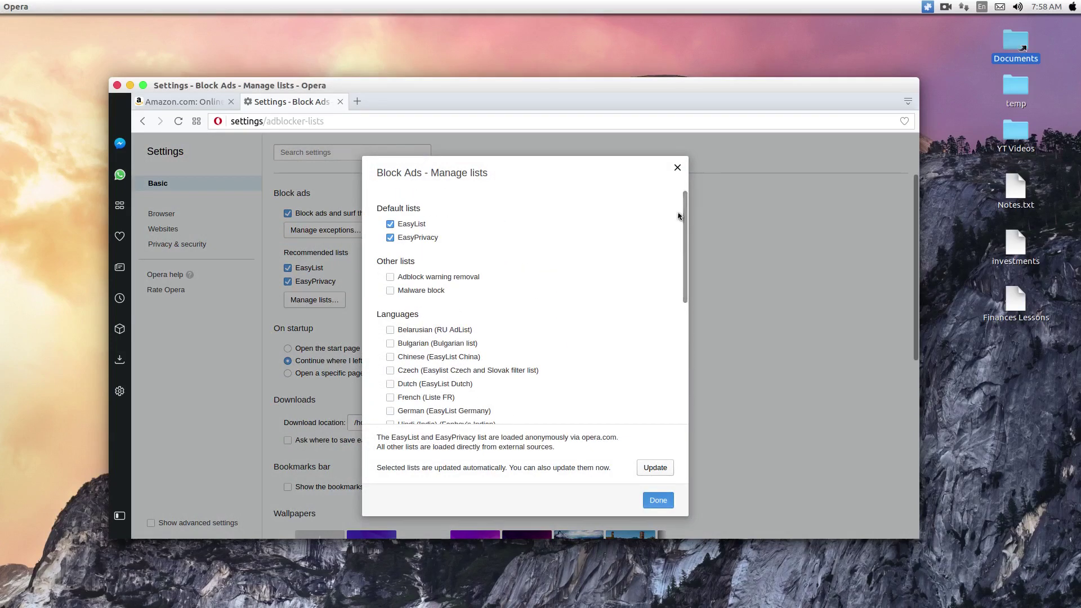
{"action": "left_click", "coordinate": [678, 167]}
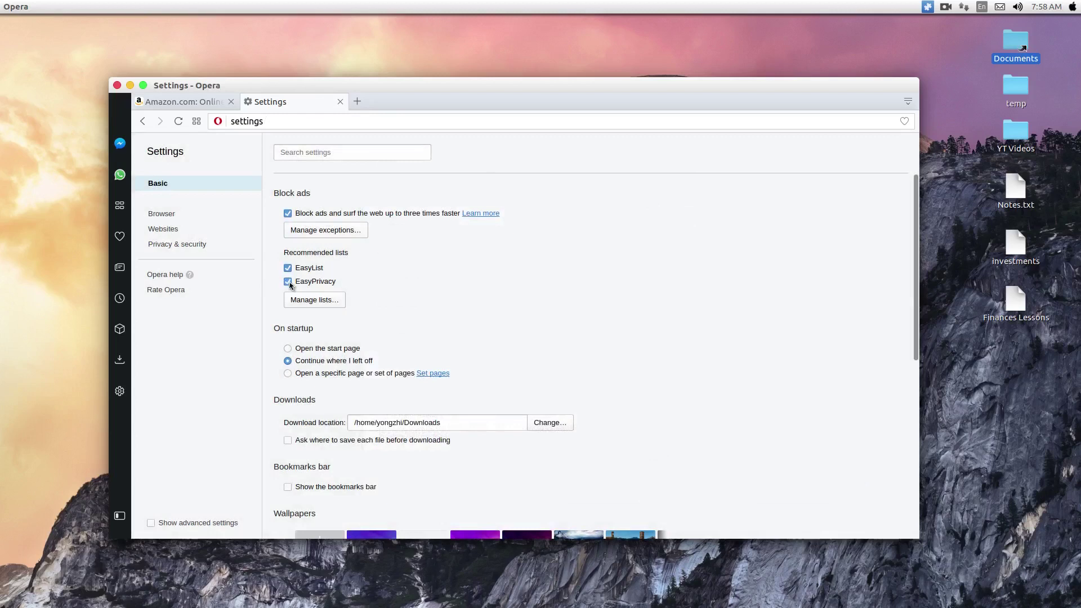
Scroll through the Basic settings covering sidebar, battery saver and local data options
{"action": "scroll", "coordinate": [291, 285], "scroll_direction": "down", "scroll_amount": 5}
{"action": "scroll", "coordinate": [291, 285], "scroll_direction": "up", "scroll_amount": 5}
{"action": "scroll", "coordinate": [291, 285], "scroll_direction": "down", "scroll_amount": 2}
{"action": "scroll", "coordinate": [291, 285], "scroll_direction": "down", "scroll_amount": 4}
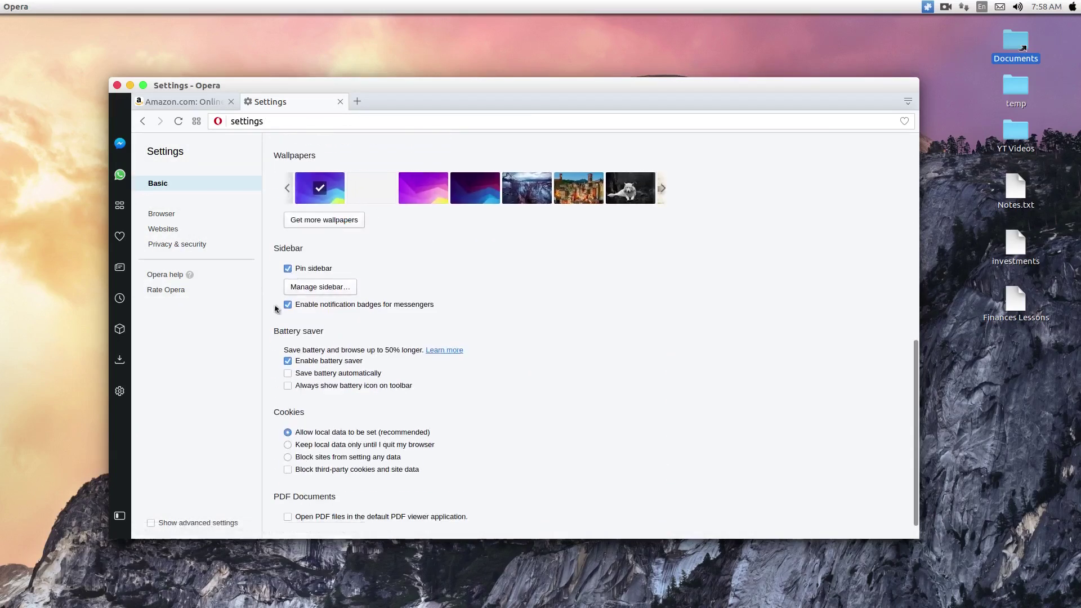
{"action": "scroll", "coordinate": [276, 307], "scroll_direction": "down", "scroll_amount": 1}
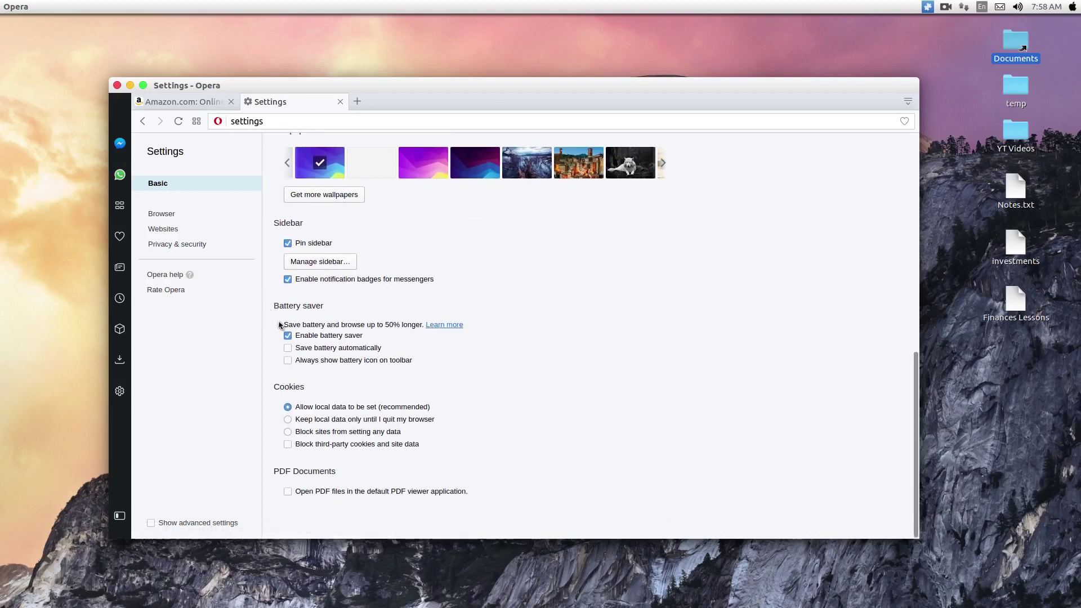
Enable the built-in VPN under Privacy & security settings
{"action": "left_click", "coordinate": [217, 246]}
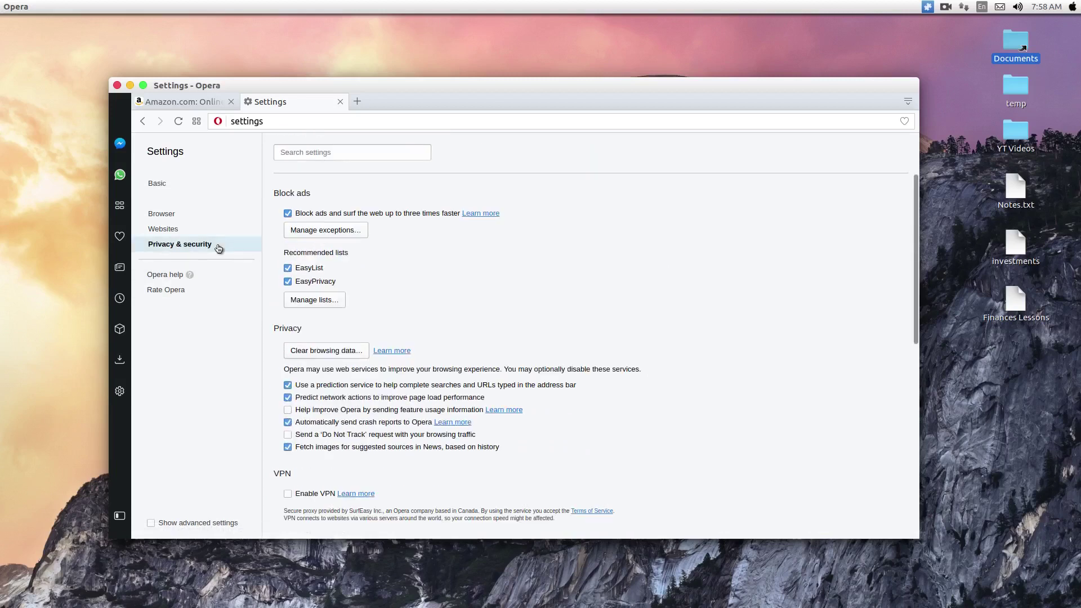
{"action": "scroll", "coordinate": [432, 293], "scroll_direction": "down", "scroll_amount": 3}
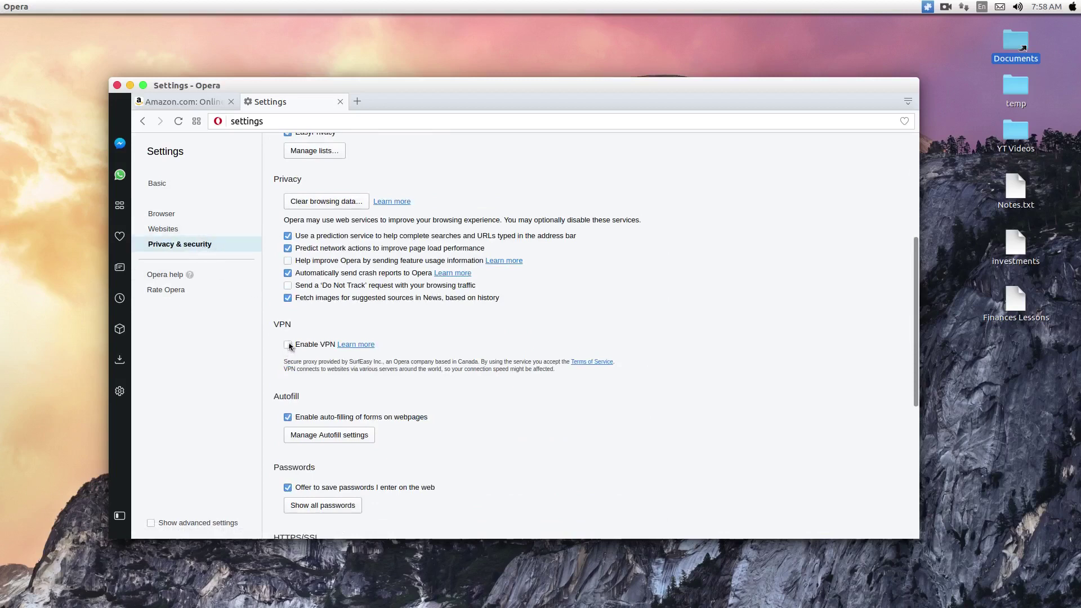
{"action": "left_click", "coordinate": [289, 345]}
Reload Amazon through the VPN and check its status and data usage
{"action": "left_click", "coordinate": [180, 102]}
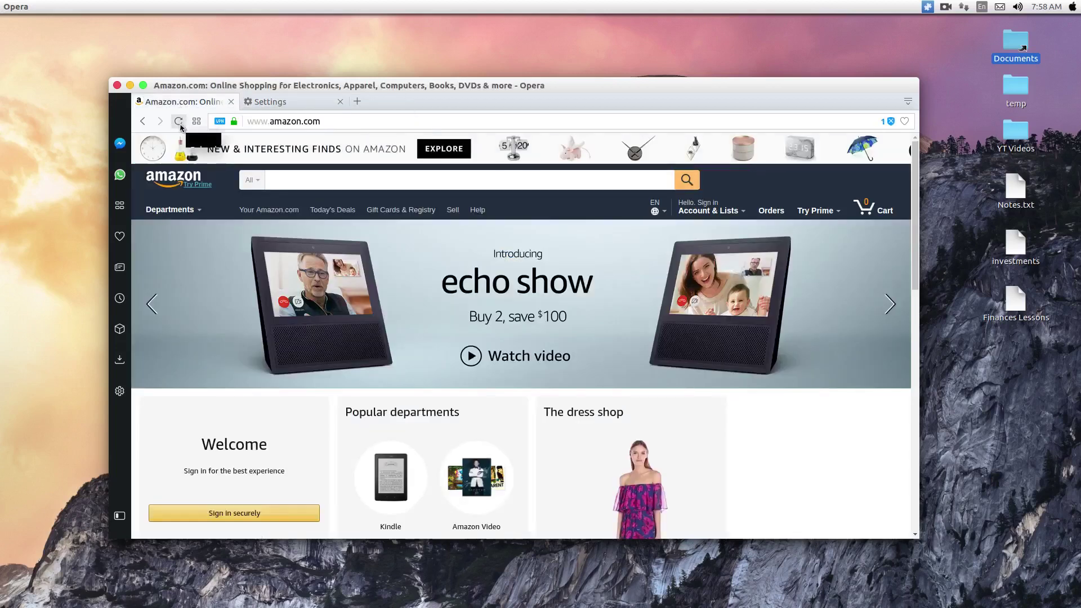
{"action": "left_click", "coordinate": [179, 122]}
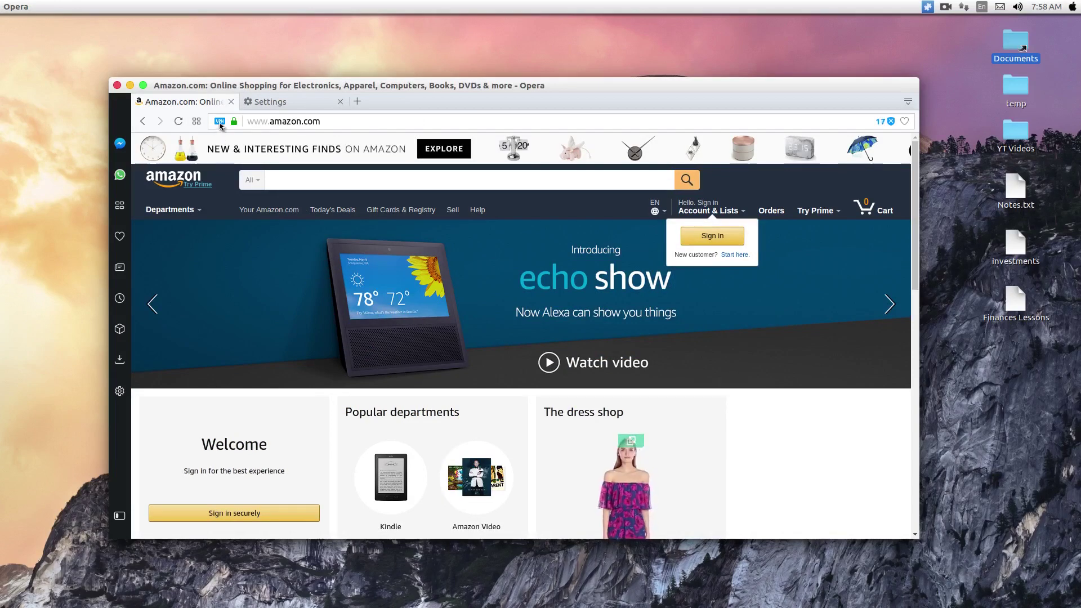
{"action": "left_click", "coordinate": [220, 121]}
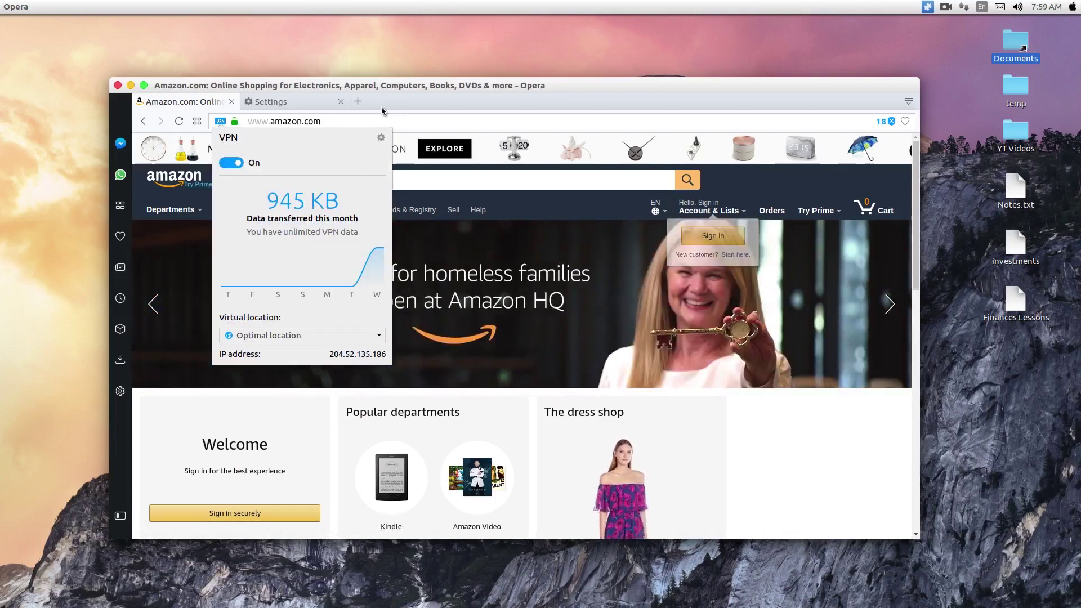
{"action": "left_click", "coordinate": [328, 121]}
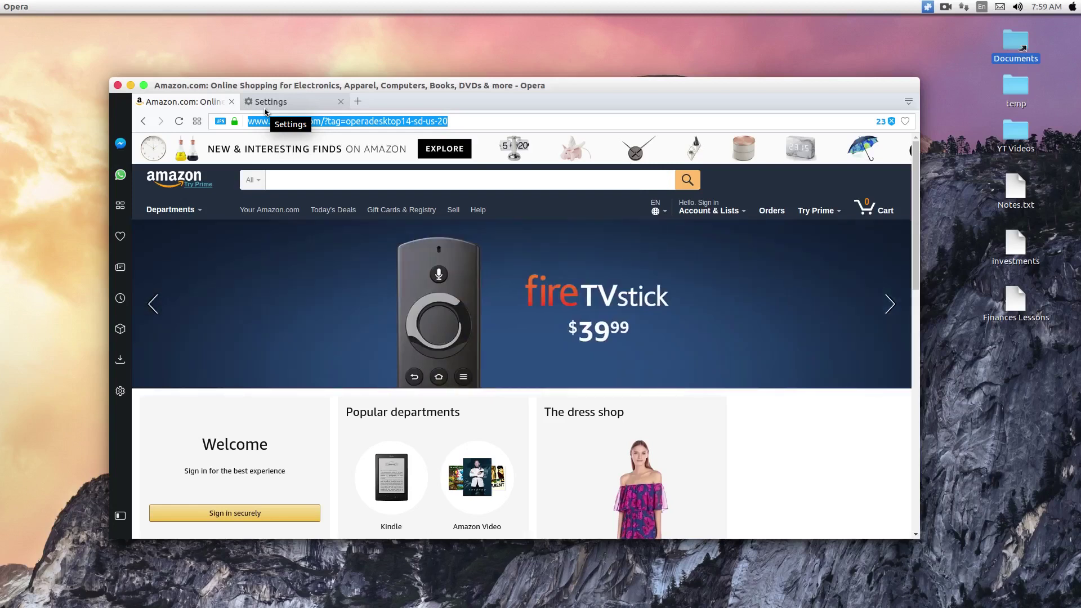
Close the Settings tab and hide the sidebar so Amazon fills the window
{"action": "left_click", "coordinate": [288, 98]}
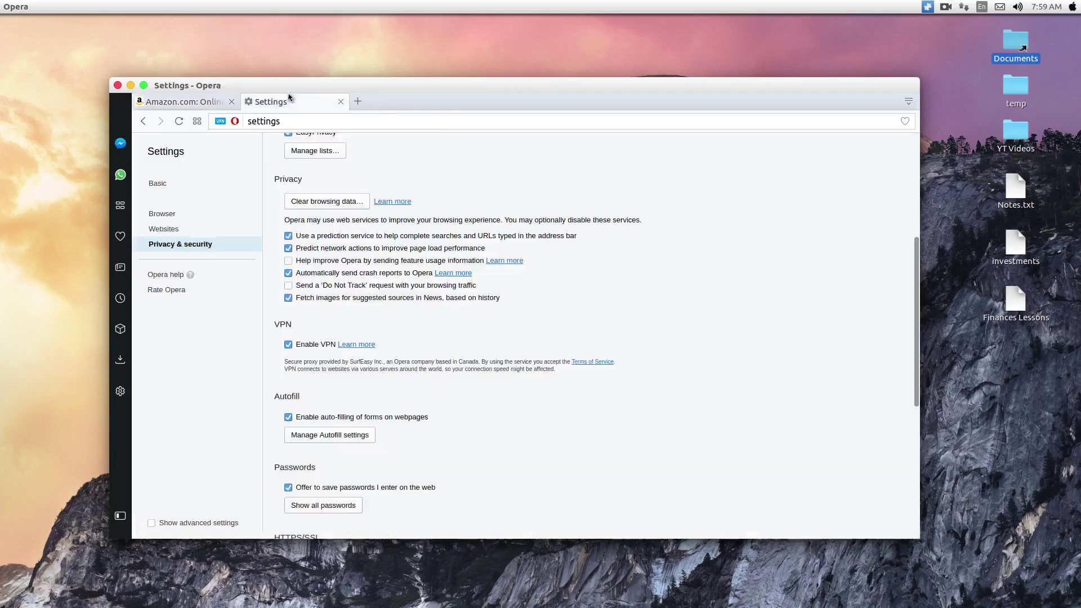
{"action": "left_click", "coordinate": [340, 101]}
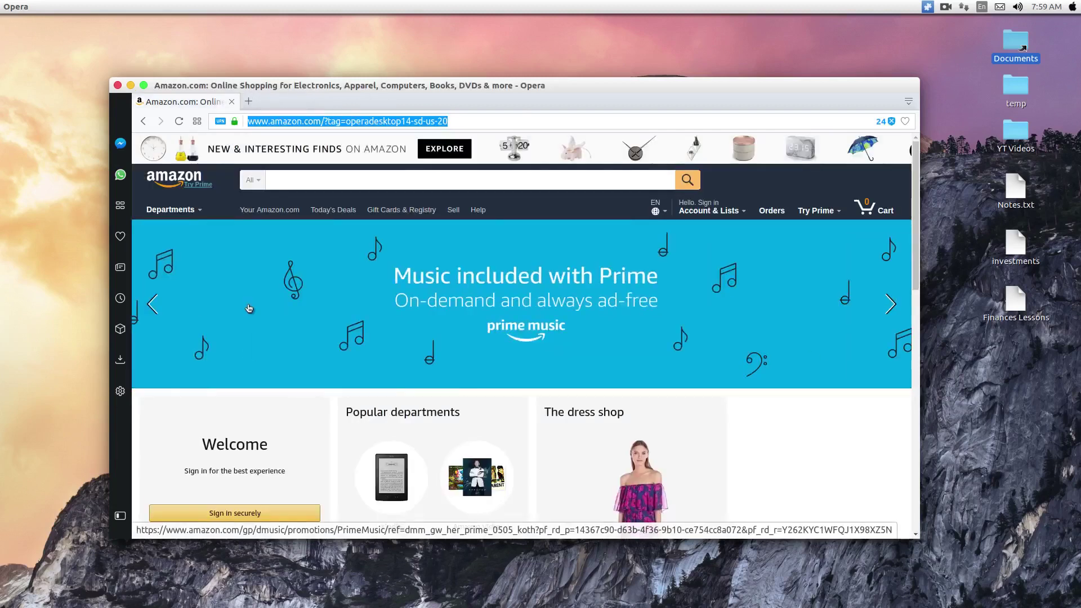
{"action": "left_click", "coordinate": [120, 517]}
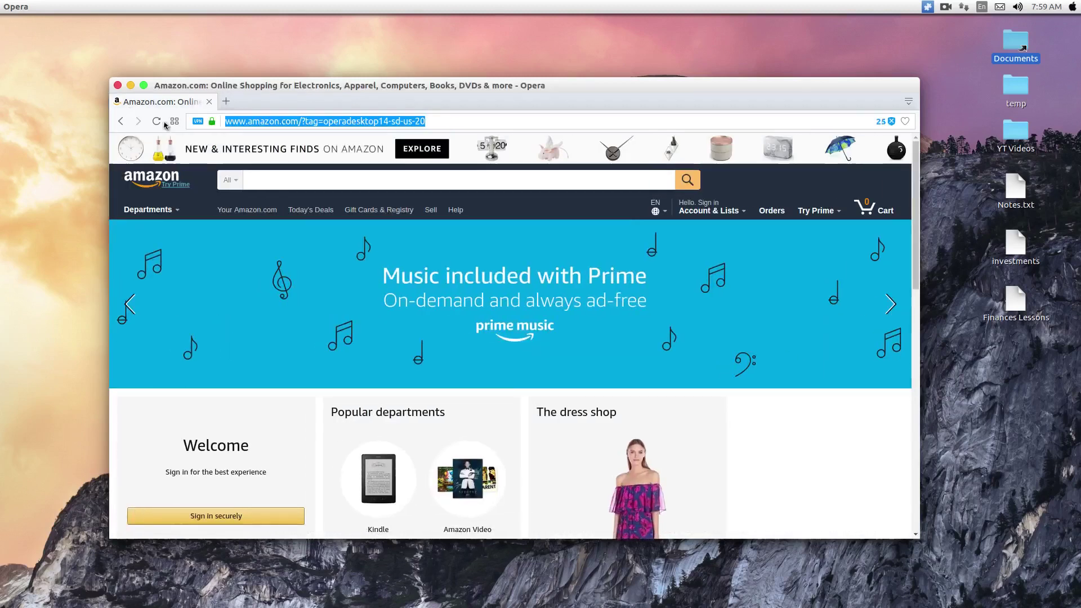